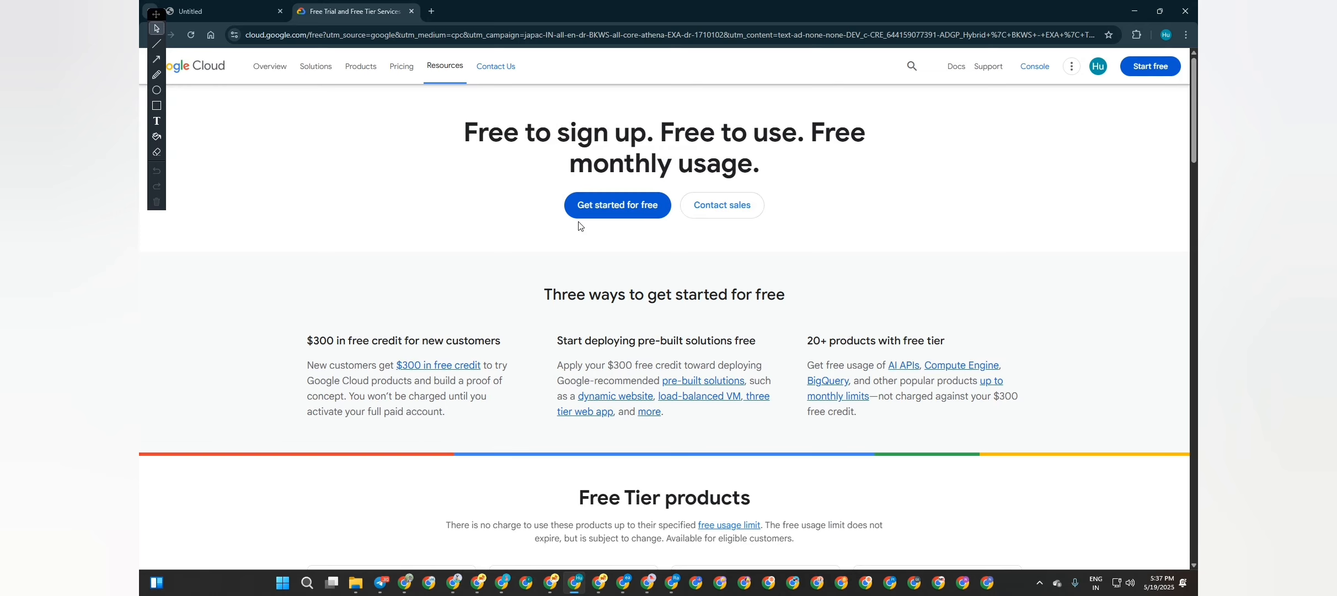
Scroll the Free Tier page and start the free trial with 'Get started for free'
{"action": "scroll", "coordinate": [648, 215], "scroll_direction": "down", "scroll_amount": 20}
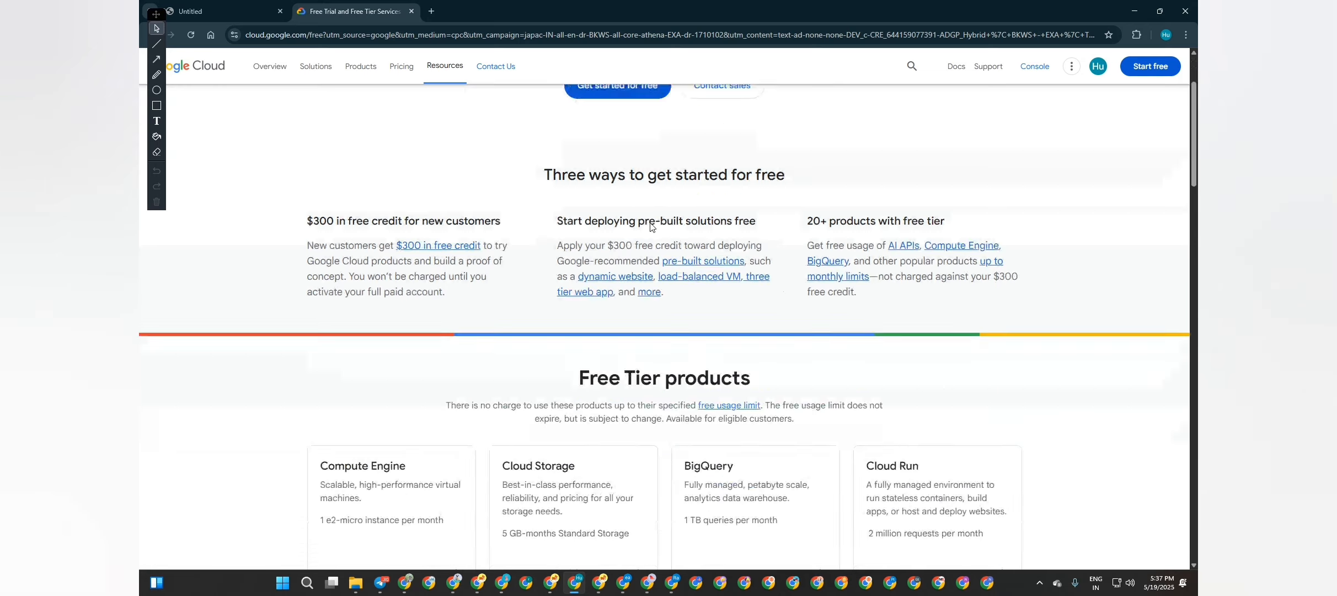
{"action": "scroll", "coordinate": [650, 222], "scroll_direction": "down", "scroll_amount": 8}
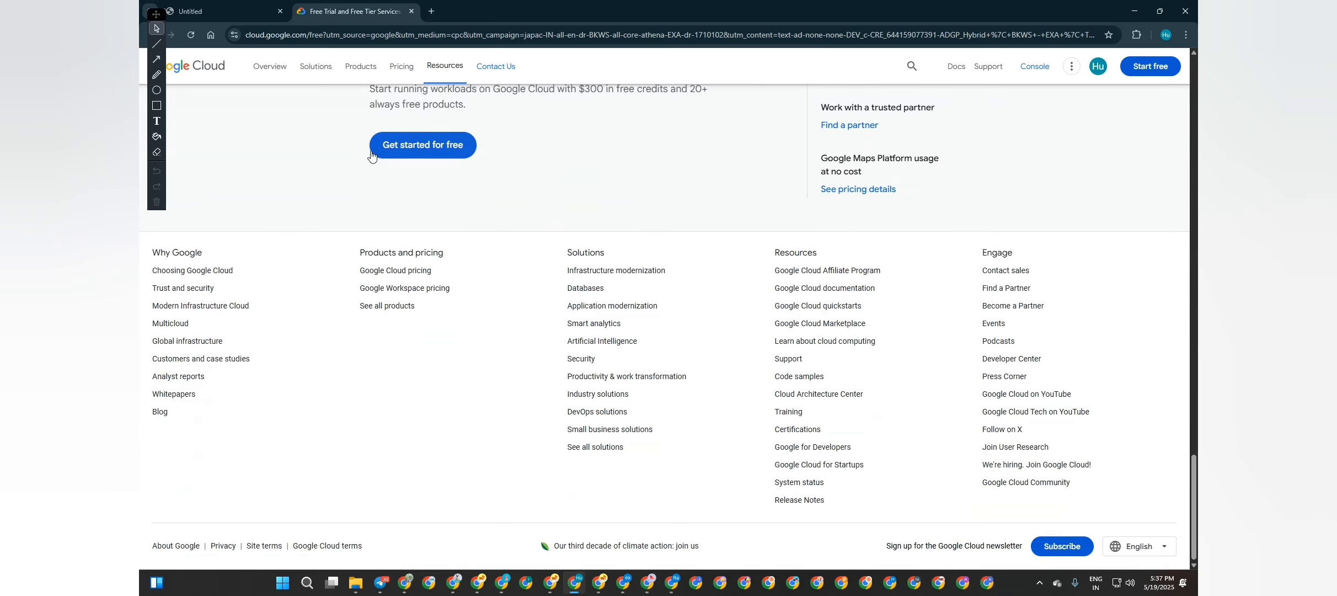
{"action": "left_click", "coordinate": [450, 146]}
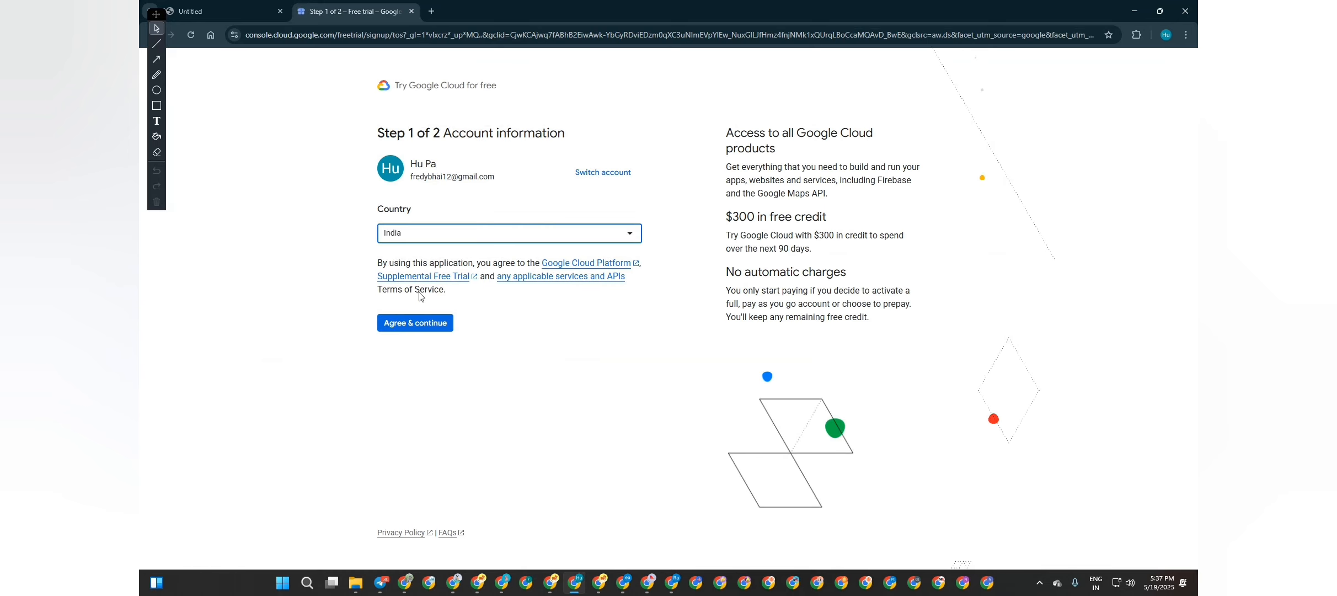
Accept the trial terms and create a new Individual payments profile, beginning with its legal name
{"action": "left_click", "coordinate": [428, 322]}
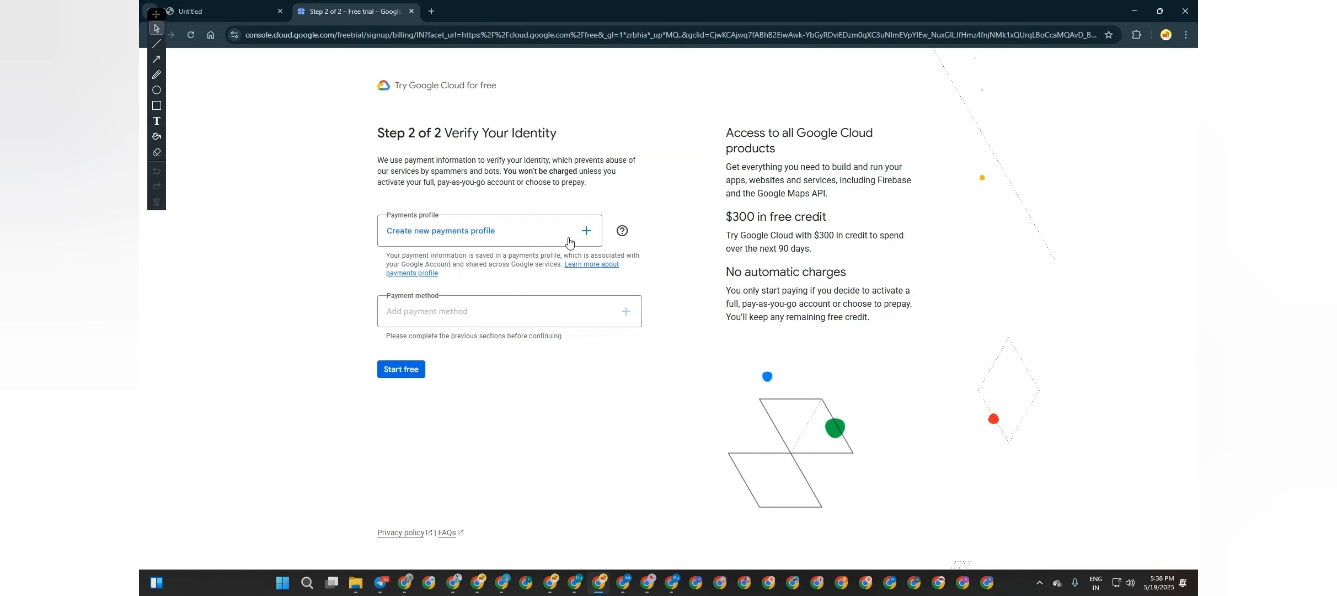
{"action": "left_click", "coordinate": [583, 234]}
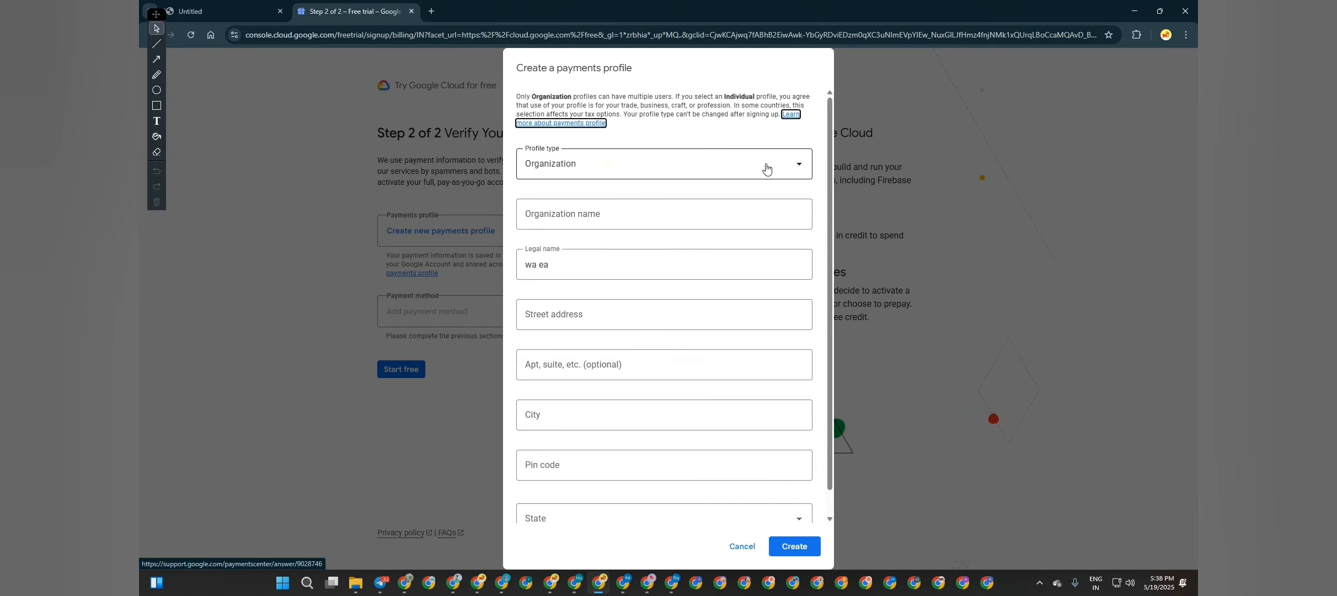
{"action": "left_click", "coordinate": [764, 165]}
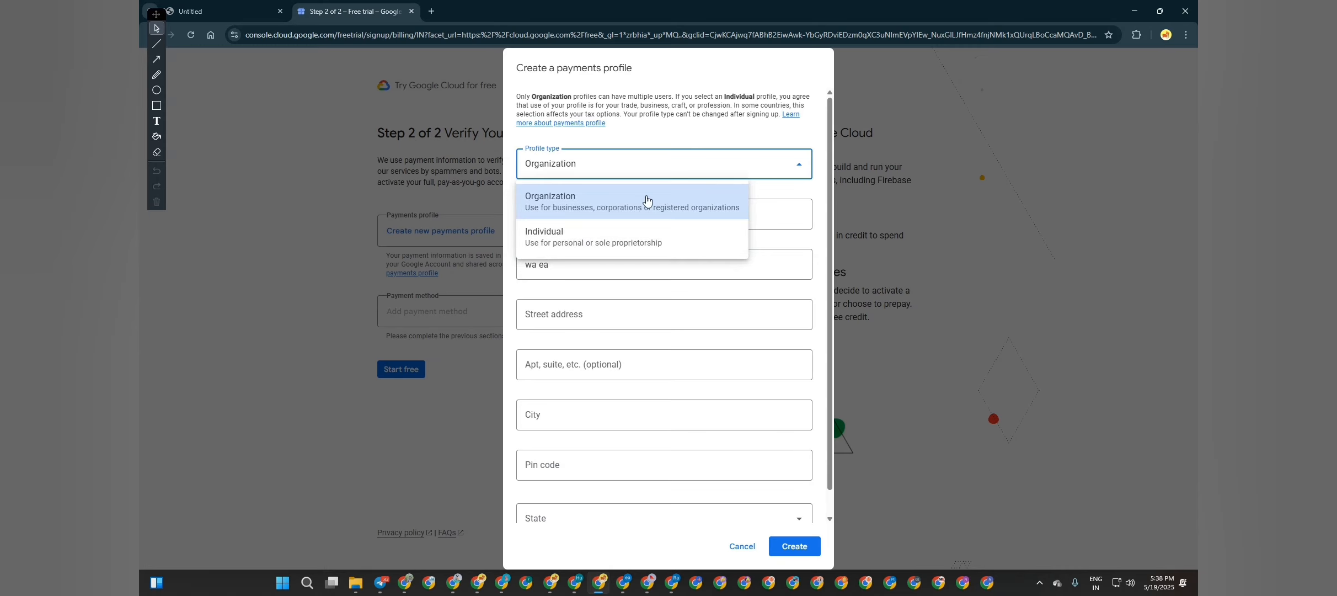
{"action": "left_click", "coordinate": [581, 234]}
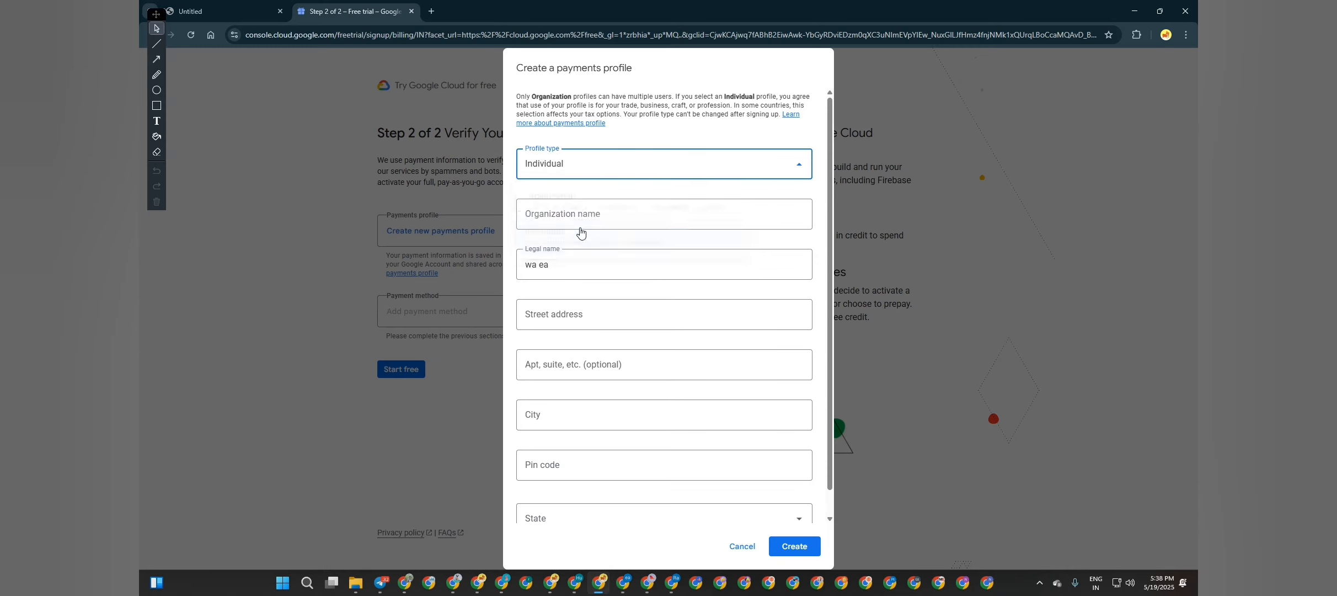
{"action": "left_click", "coordinate": [562, 224]}
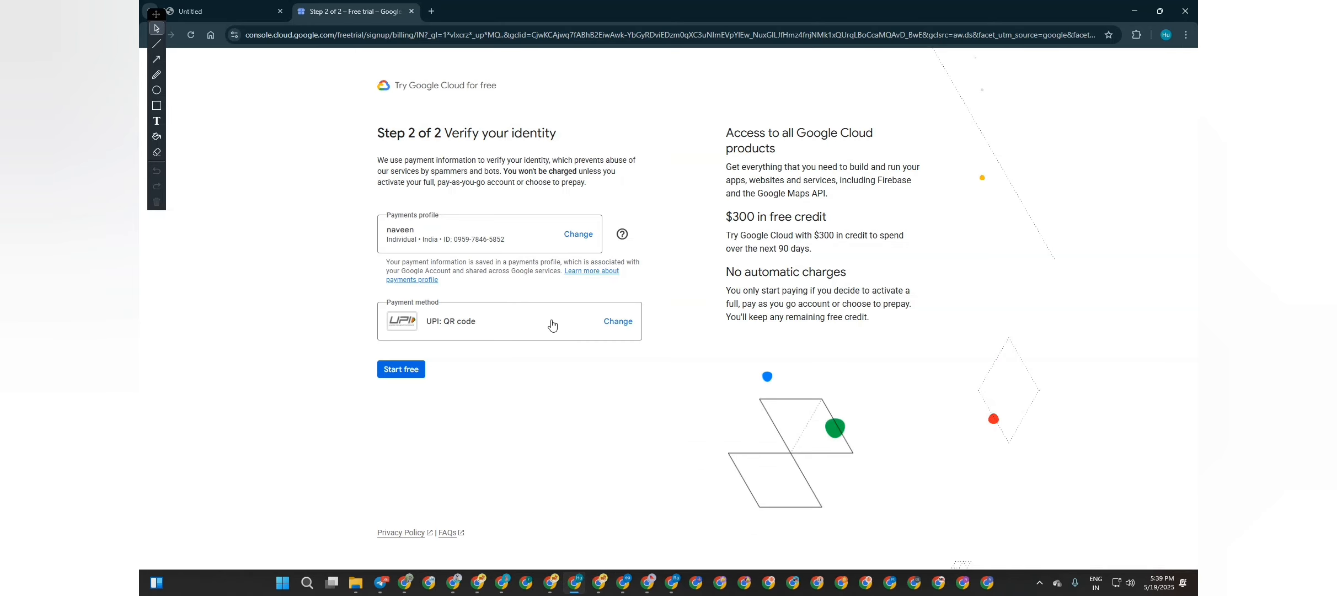
Keep UPI QR code as the payment method and start the free trial
{"action": "key", "text": "alt+Tab"}
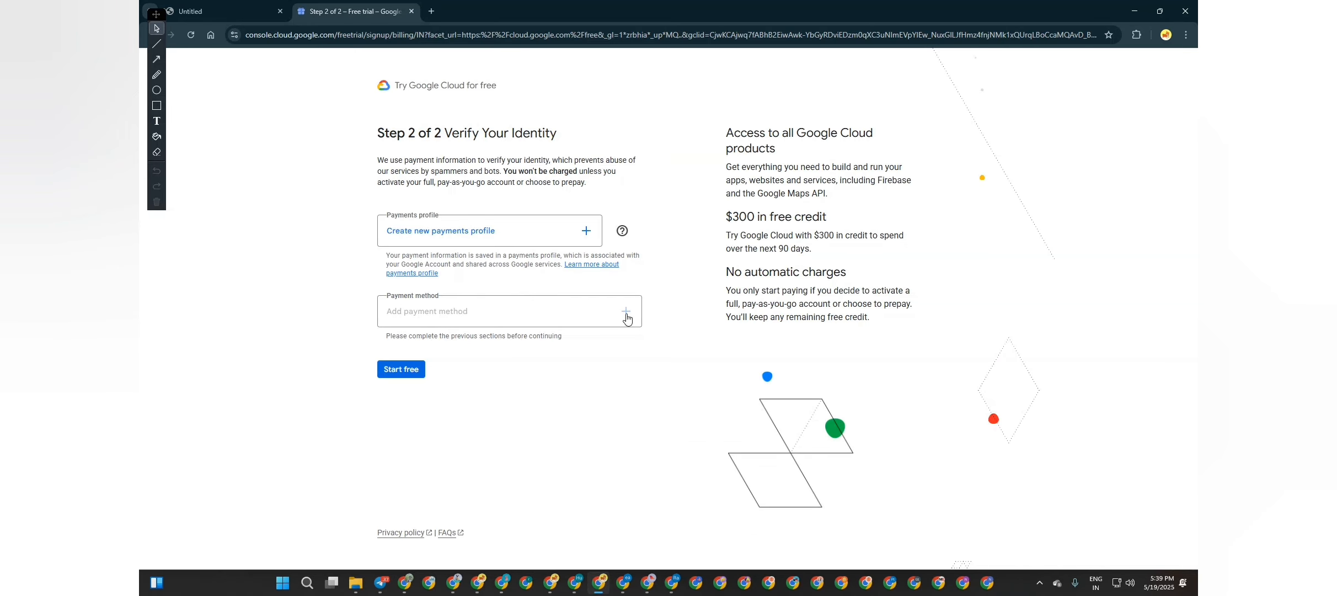
{"action": "key", "text": "alt+Tab"}
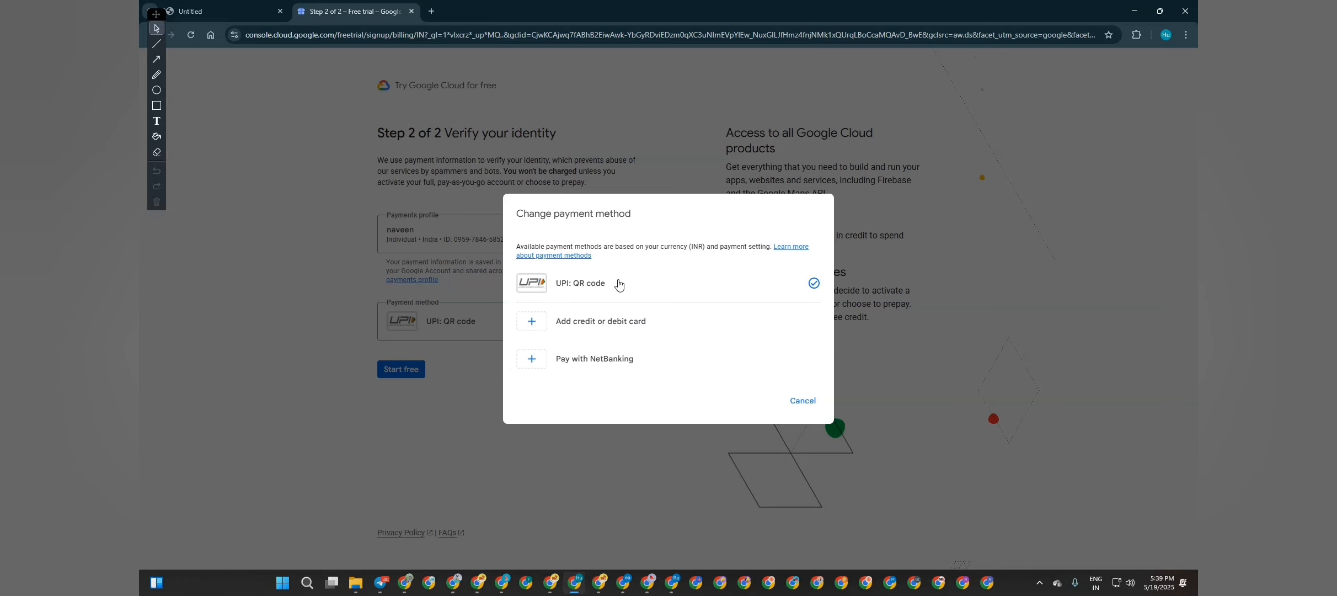
{"action": "left_click", "coordinate": [618, 285]}
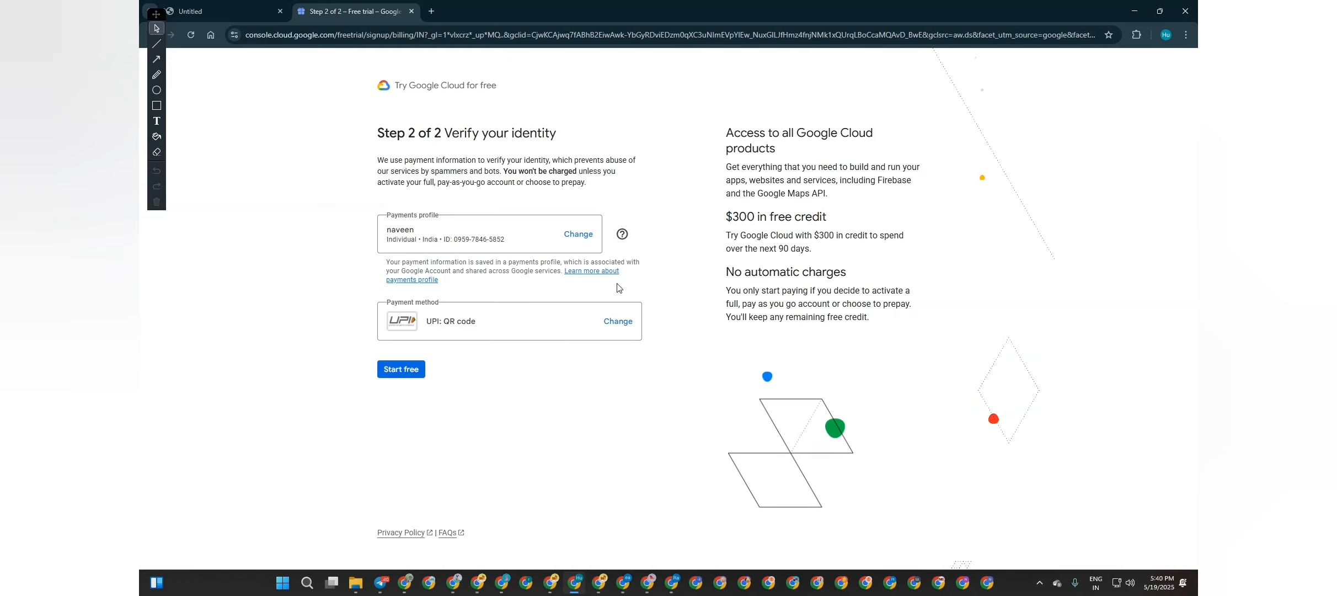
{"action": "left_click", "coordinate": [398, 372]}
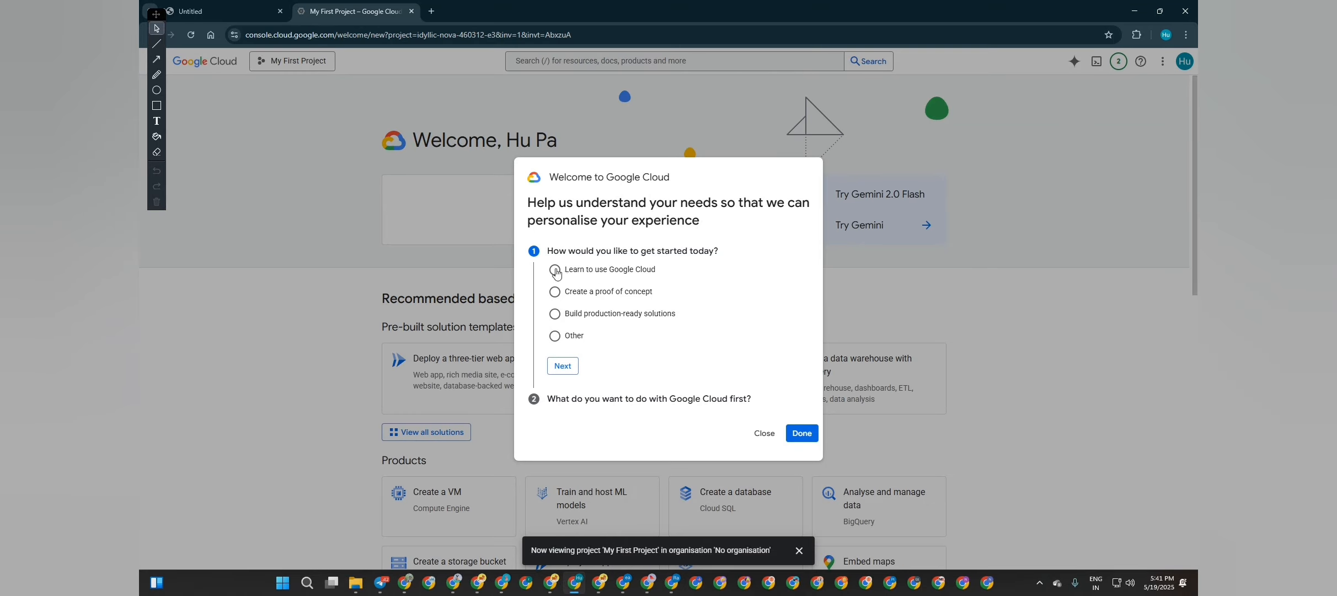
Answer the welcome survey with 'Learn to use Google Cloud' and 'Create AI solutions'
{"action": "left_click", "coordinate": [579, 270]}
{"action": "left_click", "coordinate": [590, 292]}
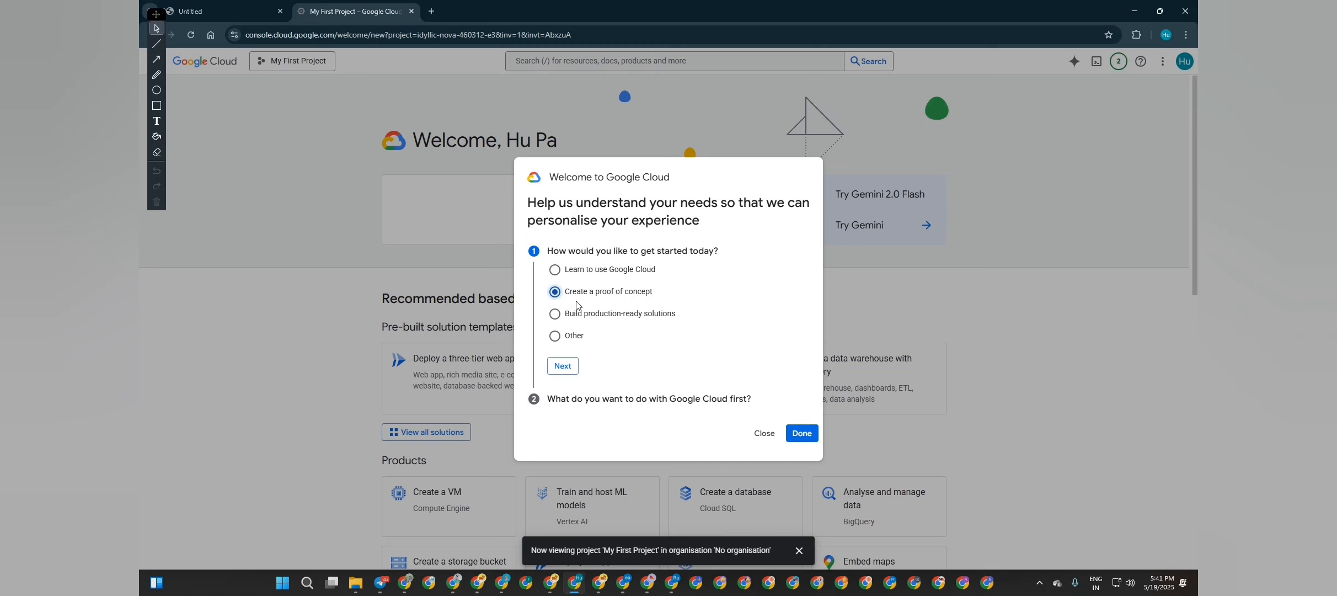
{"action": "left_click", "coordinate": [587, 270]}
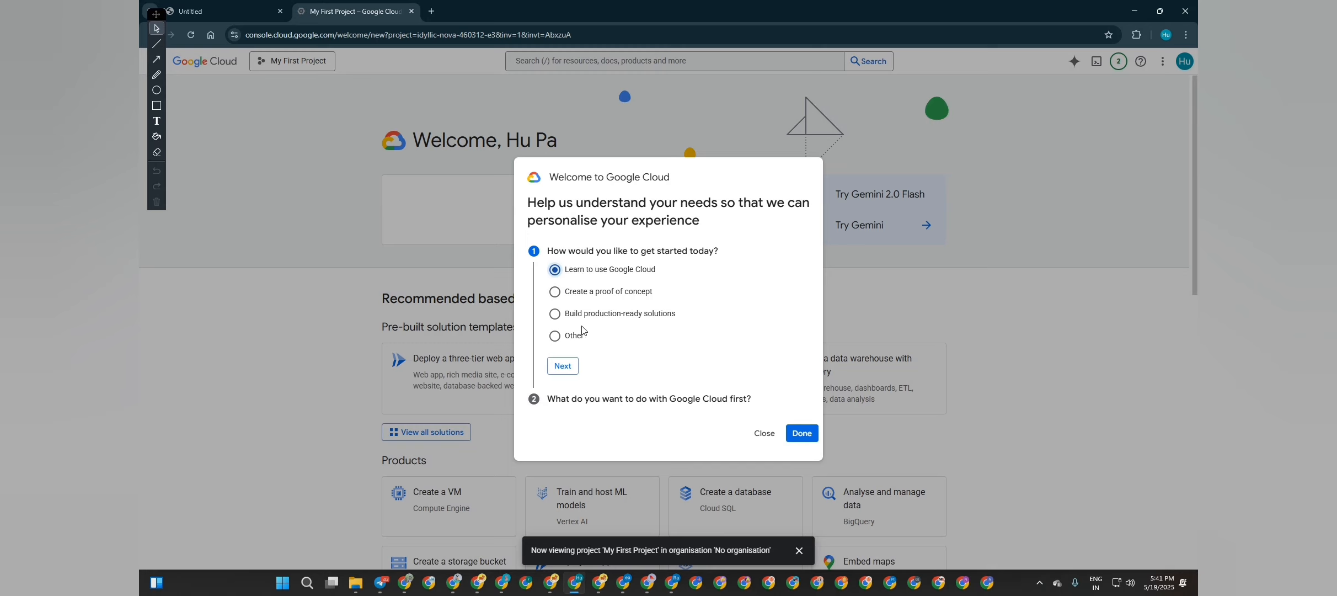
{"action": "left_click", "coordinate": [574, 371]}
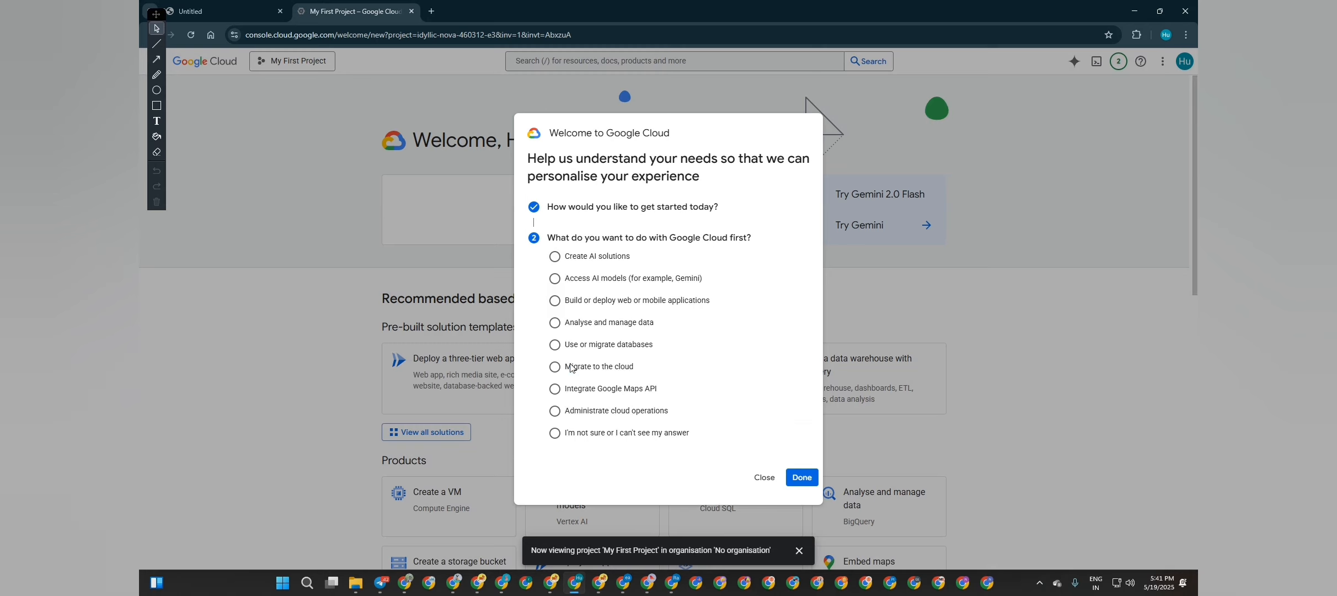
{"action": "left_click", "coordinate": [597, 256]}
{"action": "left_click", "coordinate": [801, 478]}
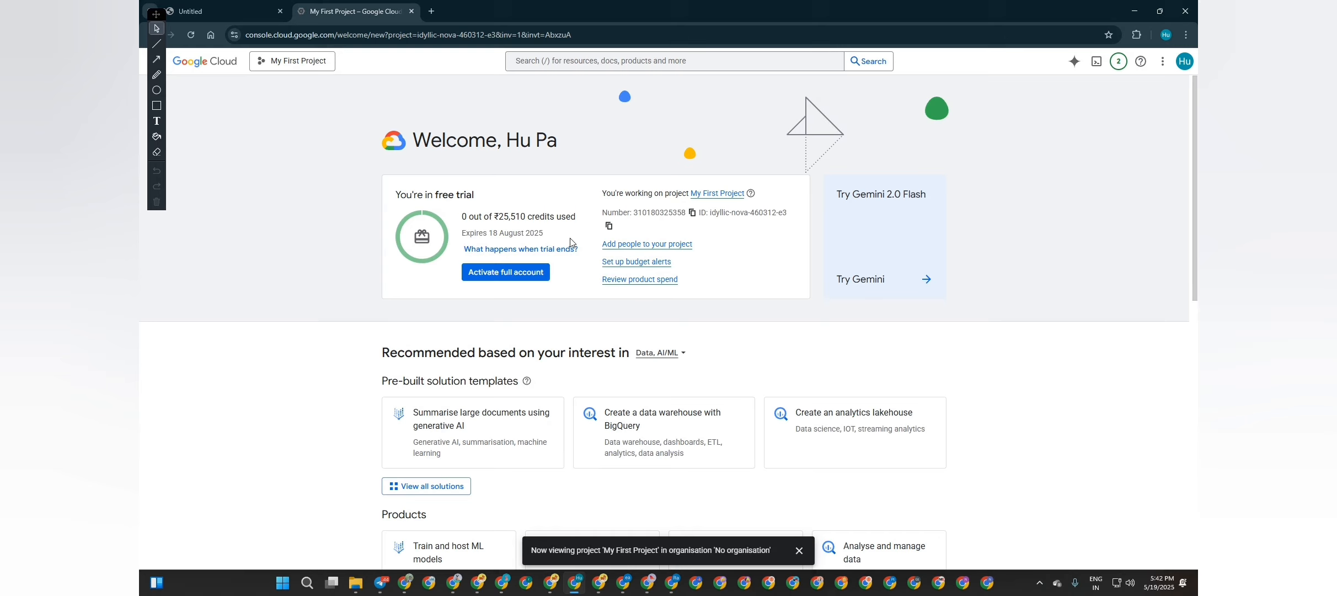
Read the 'What happens when trial ends?' popover on the welcome dashboard
{"action": "mouse_move", "coordinate": [573, 248]}
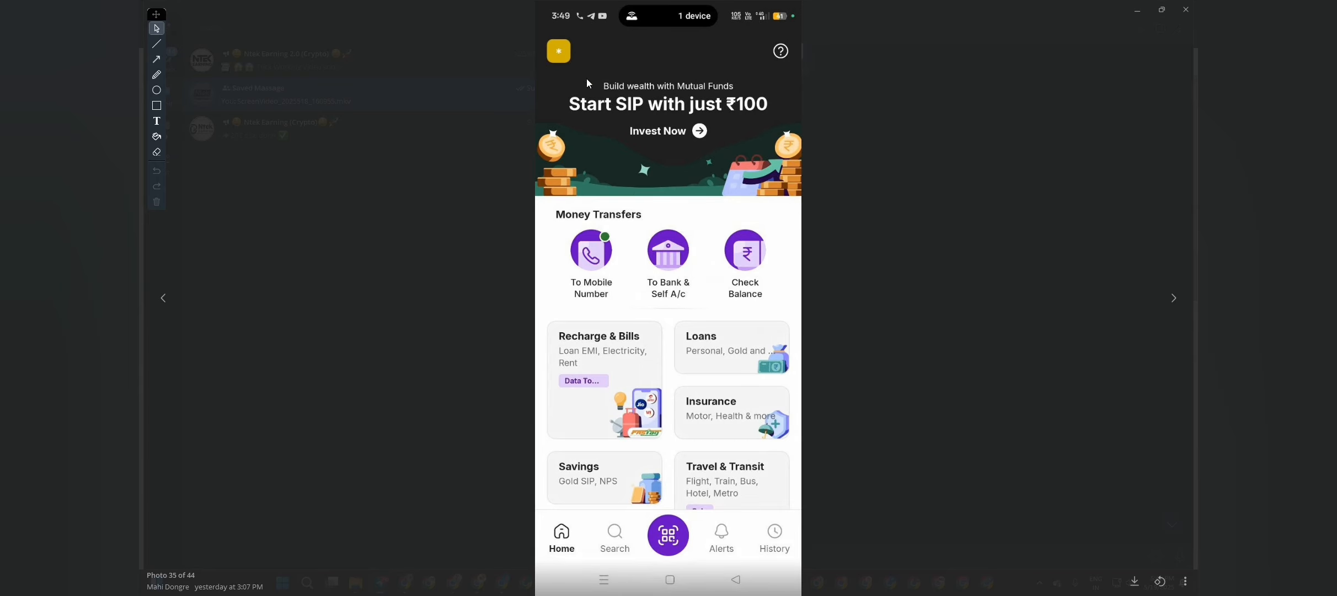
Page through the Google AutoPay mandate screenshots in the Telegram photo viewer
{"action": "key", "text": "Right"}
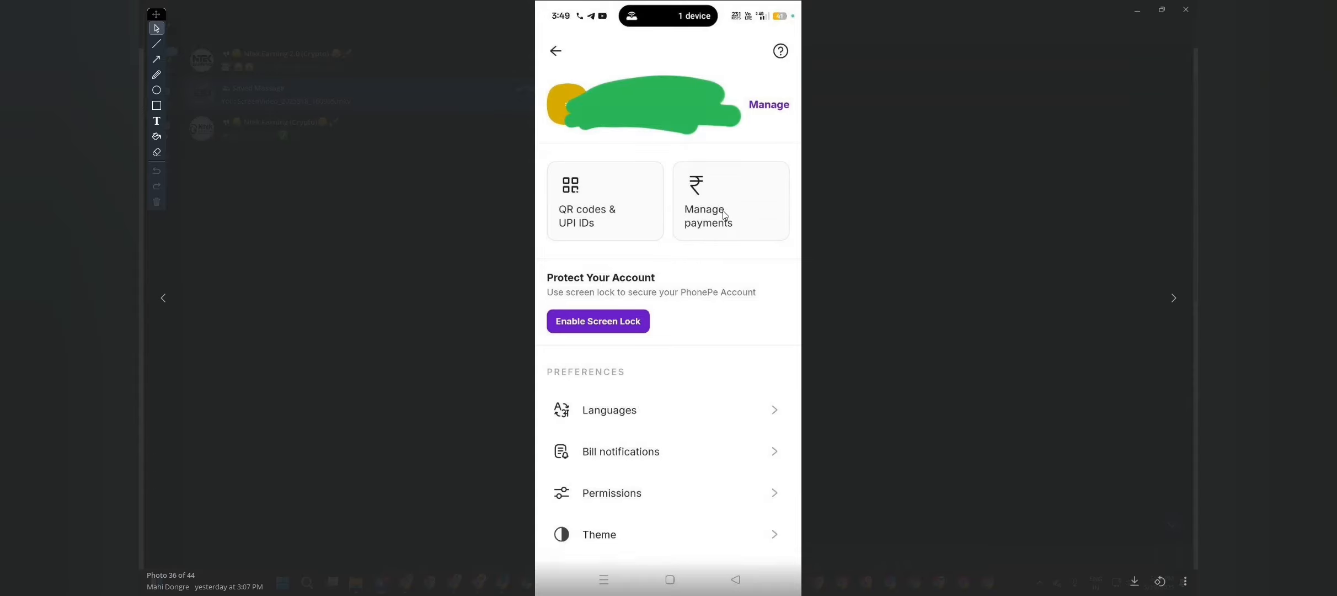
{"action": "key", "text": "Right"}
{"action": "key", "text": "Right"}
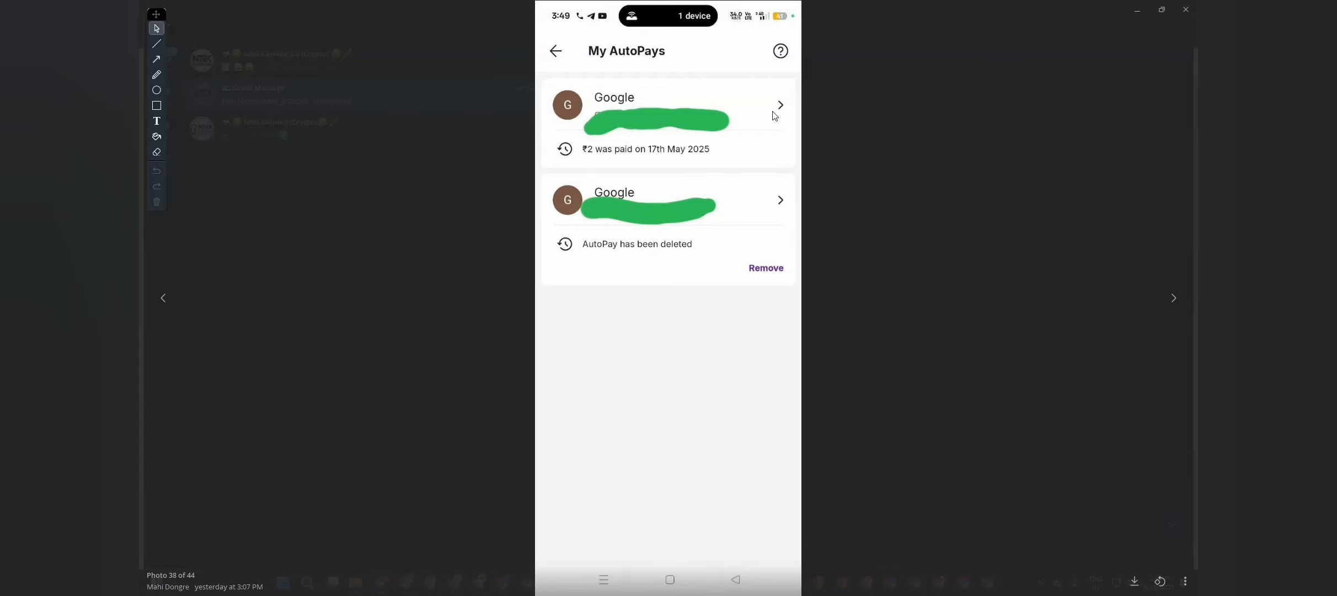
{"action": "key", "text": "Right"}
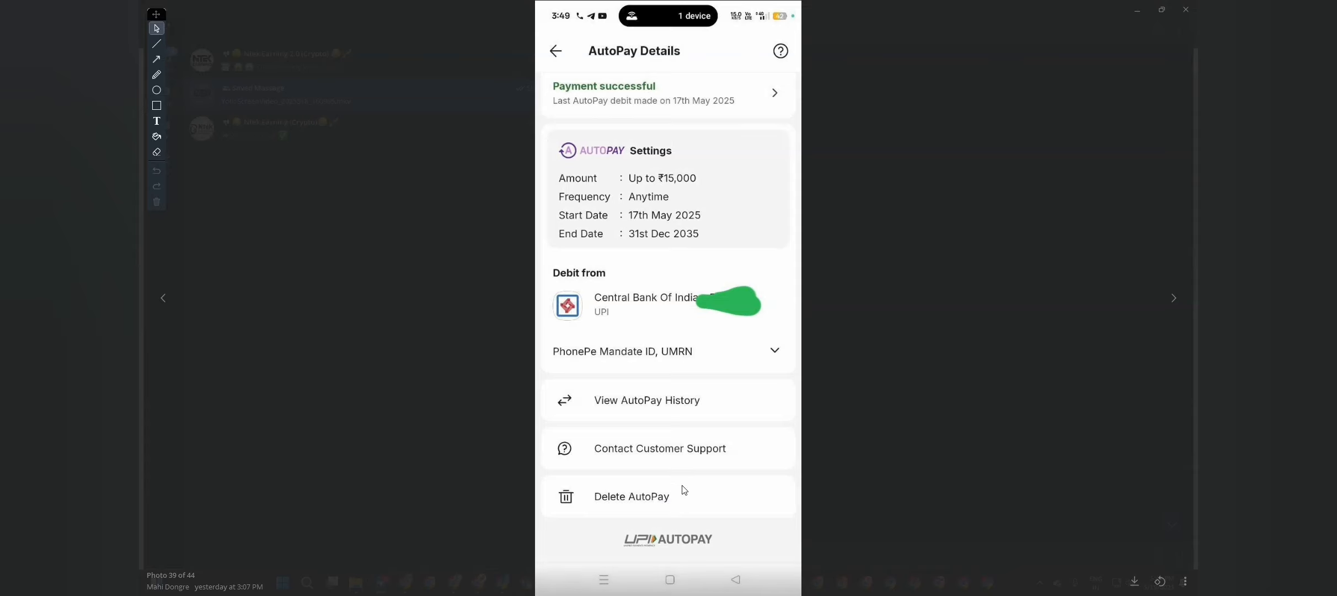
{"action": "key", "text": "Right"}
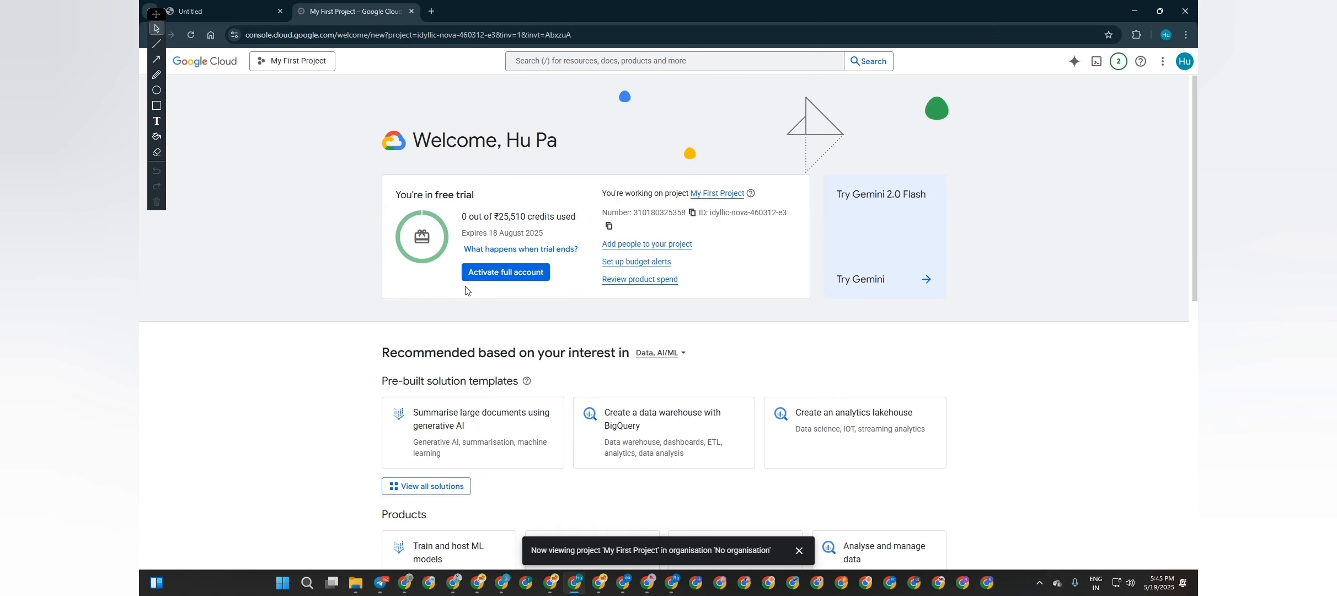
Activate the full account, confirm it, and dismiss the success message
{"action": "left_click", "coordinate": [502, 278]}
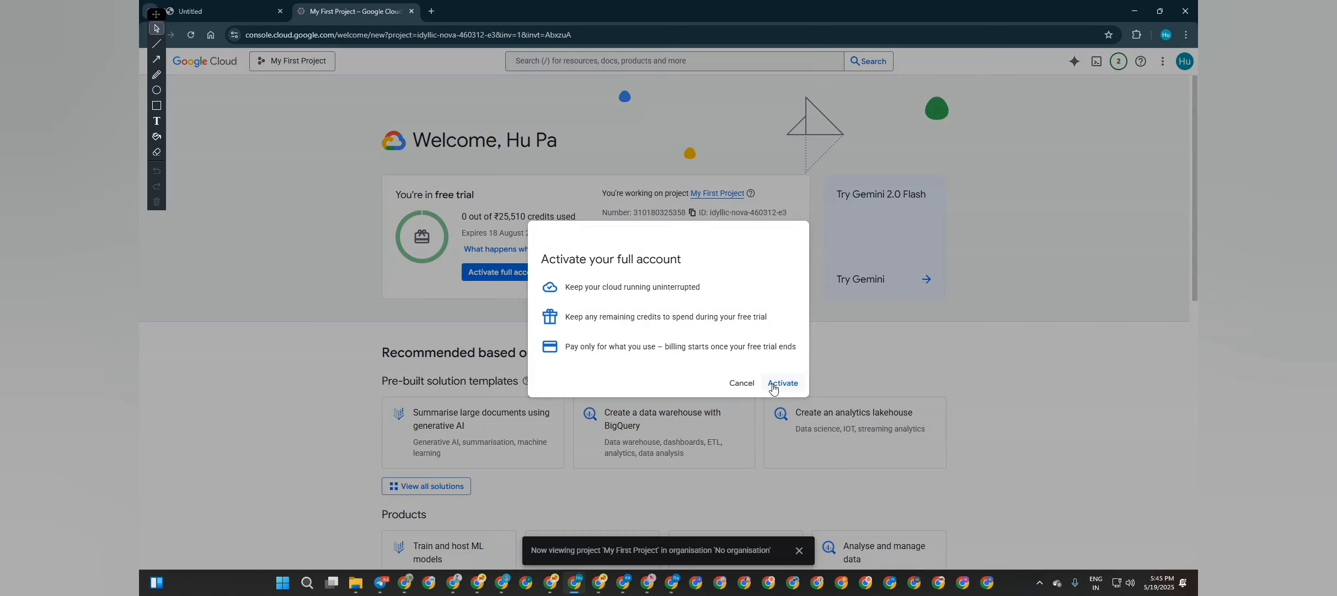
{"action": "left_click", "coordinate": [780, 384]}
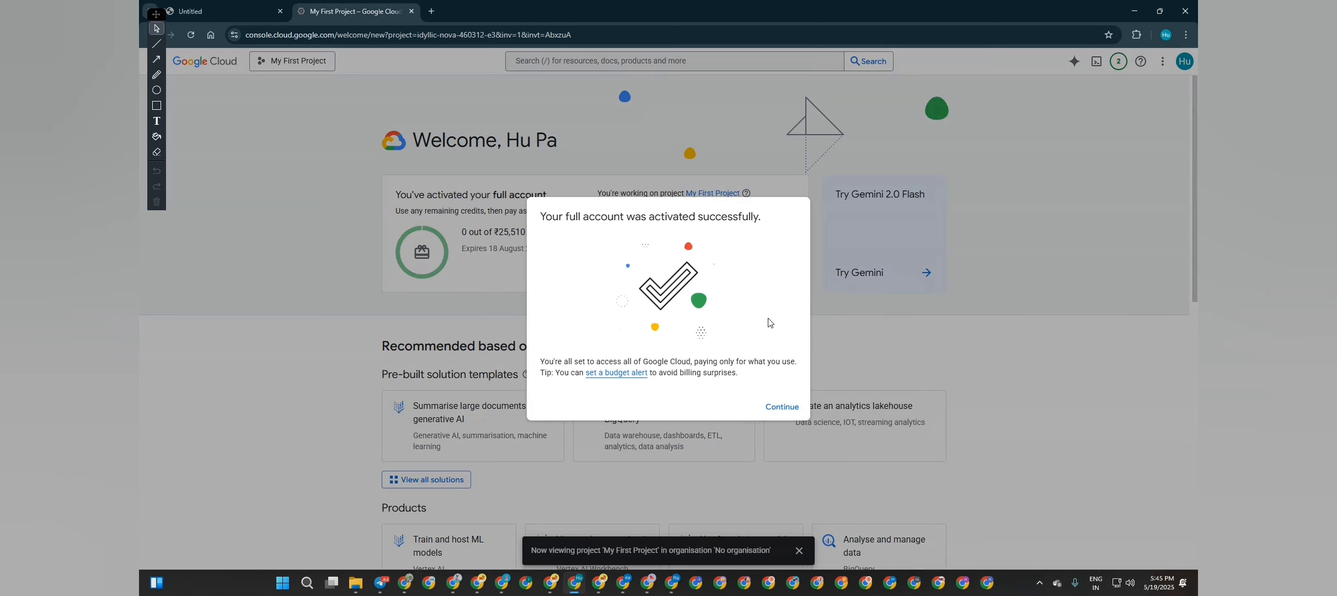
{"action": "left_click", "coordinate": [789, 406]}
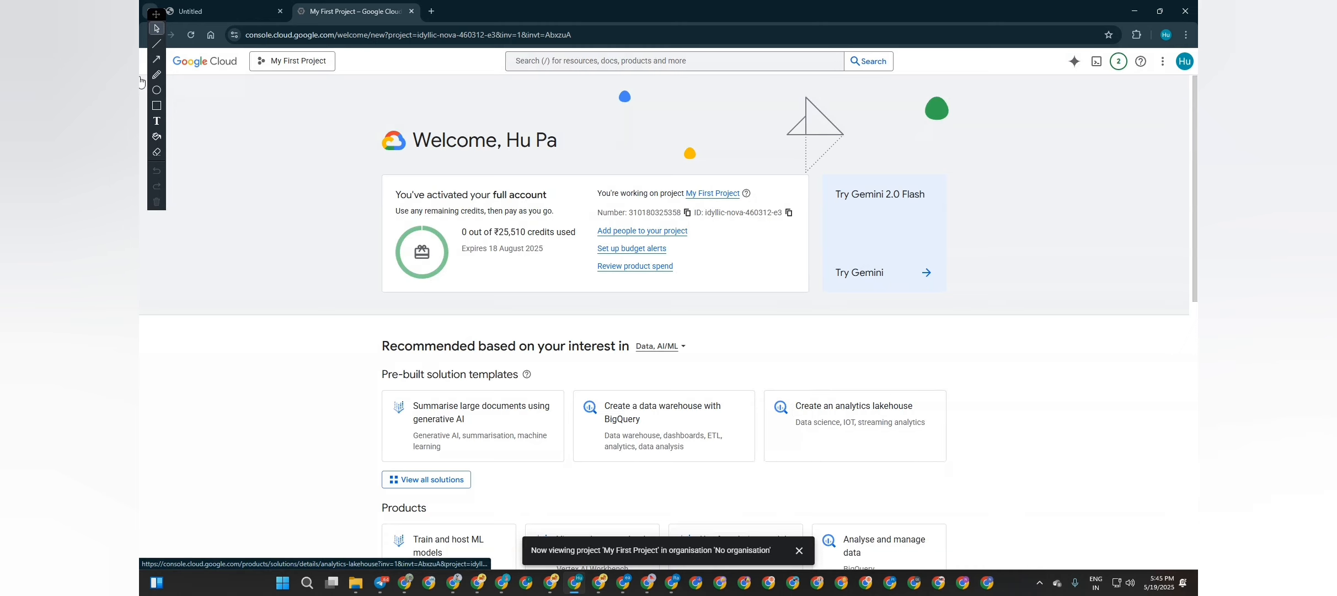
{"action": "left_click", "coordinate": [156, 7]}
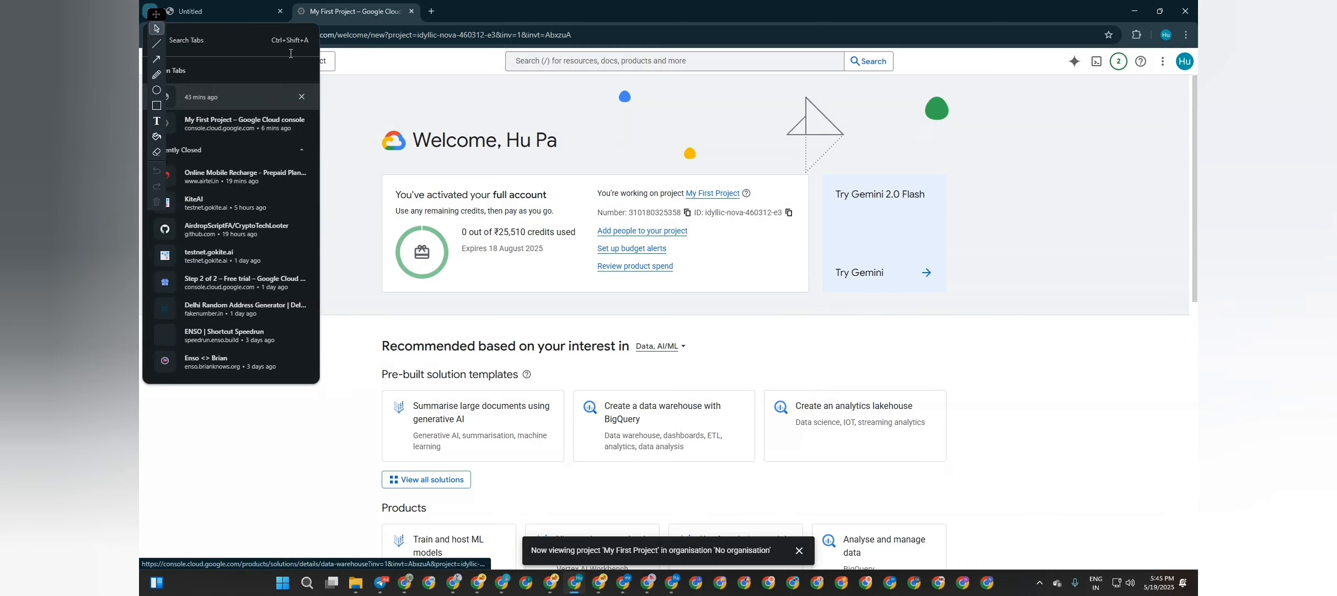
{"action": "left_click", "coordinate": [353, 75]}
{"action": "left_click_drag", "start_coordinate": [155, 18], "coordinate": [146, 199]}
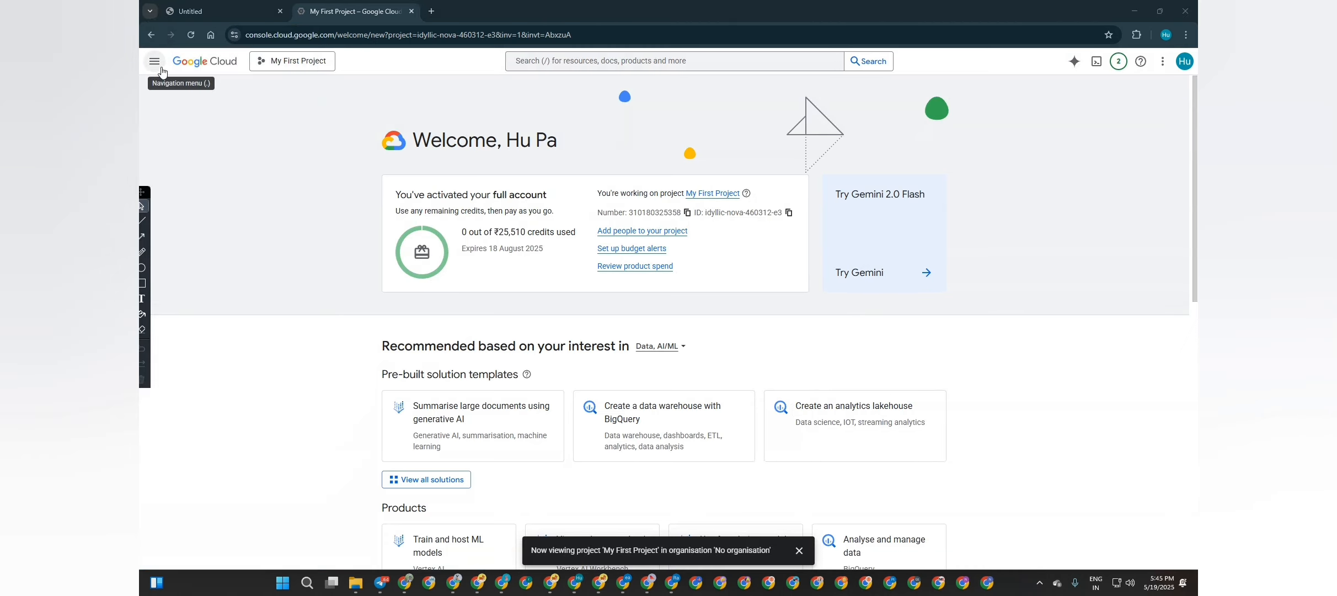
Go to Compute Engine > VM instances and enable the Compute Engine API
{"action": "left_click", "coordinate": [156, 61]}
{"action": "mouse_move", "coordinate": [207, 384]}
{"action": "mouse_move", "coordinate": [171, 349]}
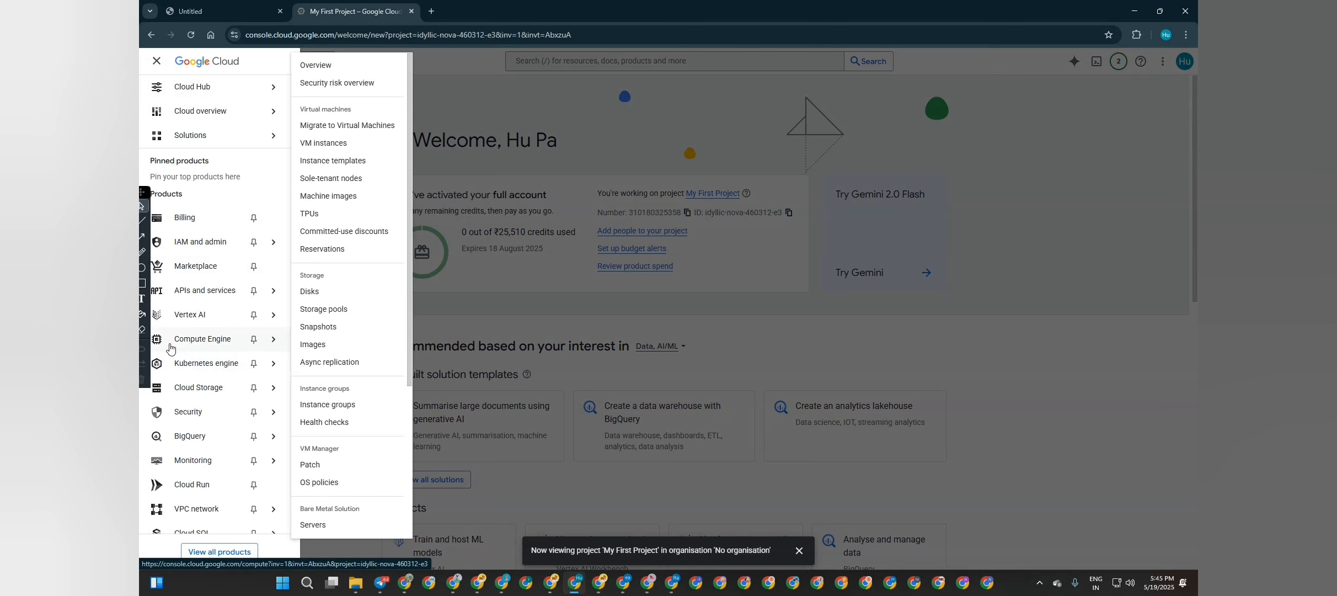
{"action": "left_click", "coordinate": [227, 344]}
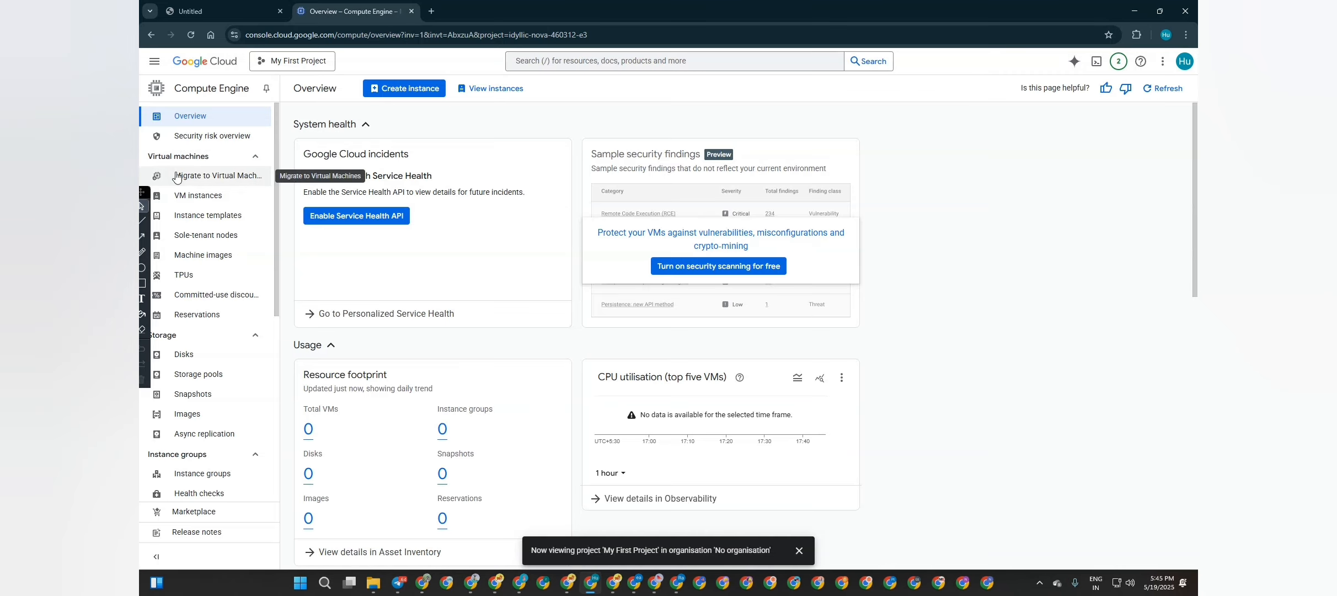
{"action": "left_click", "coordinate": [210, 199]}
{"action": "left_click", "coordinate": [264, 204]}
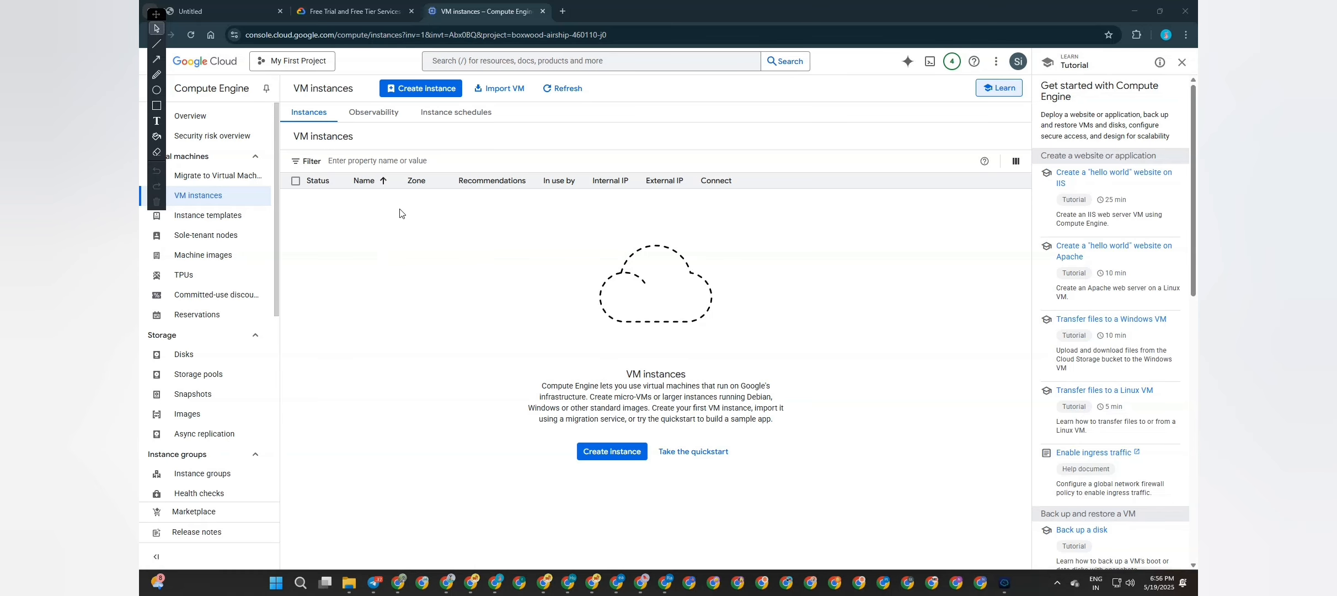
Start a new VM instance, dismiss the guided tour, and clear the default instance name
{"action": "left_click", "coordinate": [432, 90]}
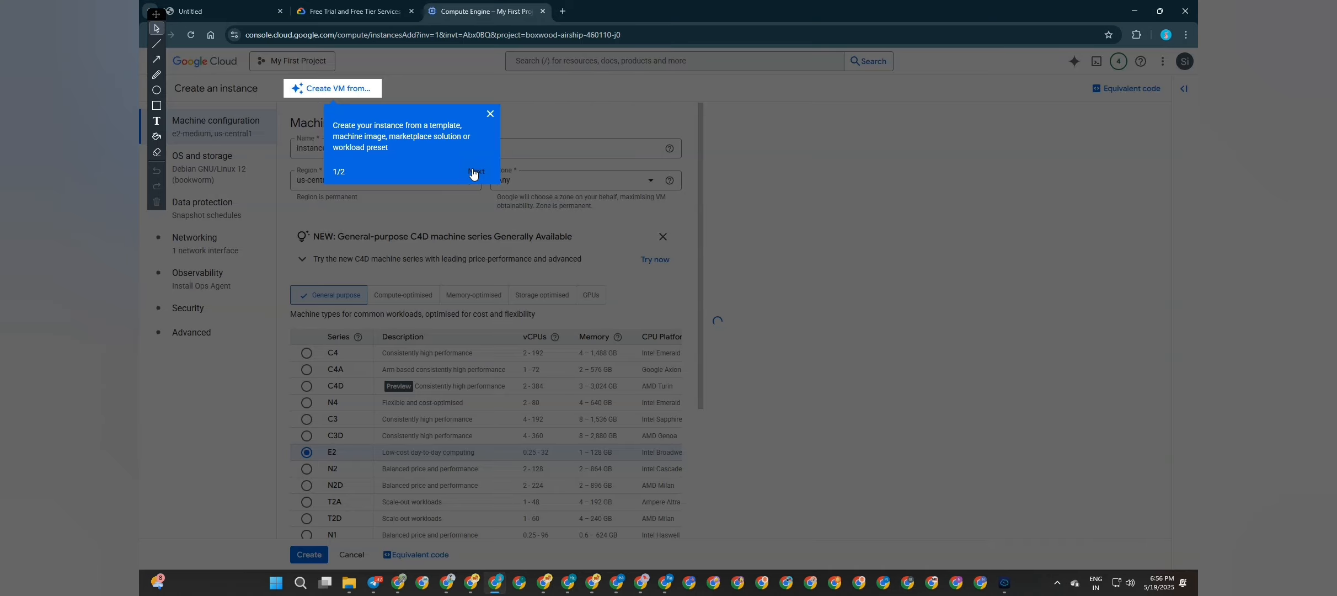
{"action": "left_click", "coordinate": [493, 176]}
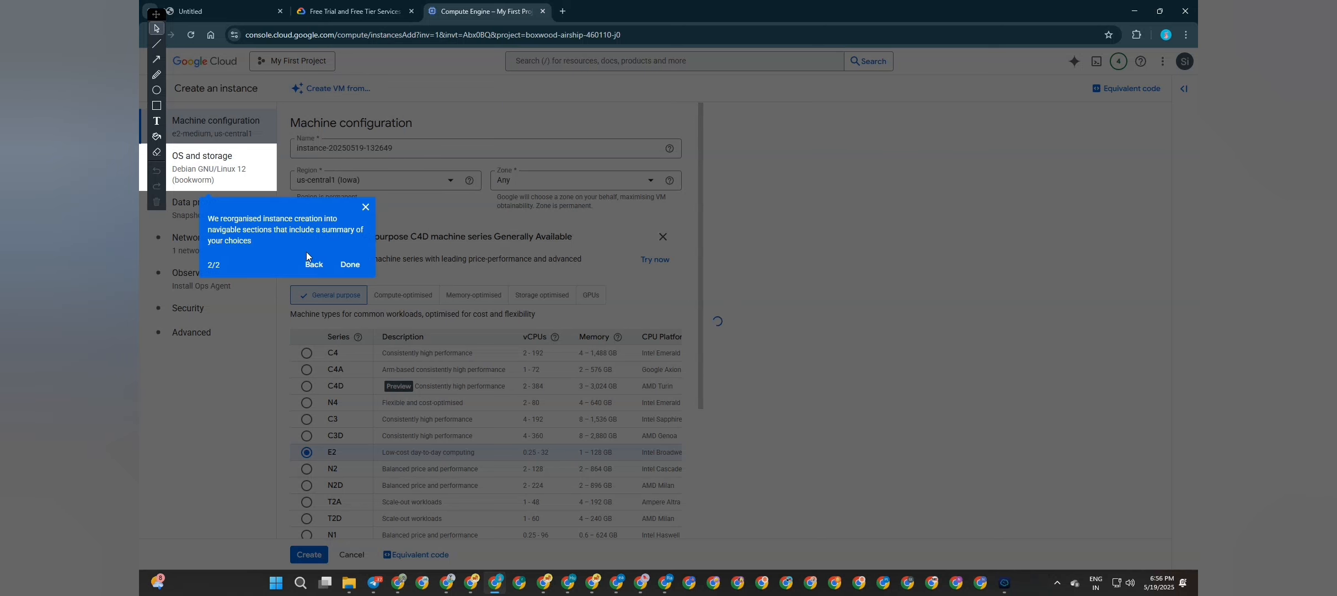
{"action": "left_click", "coordinate": [350, 264]}
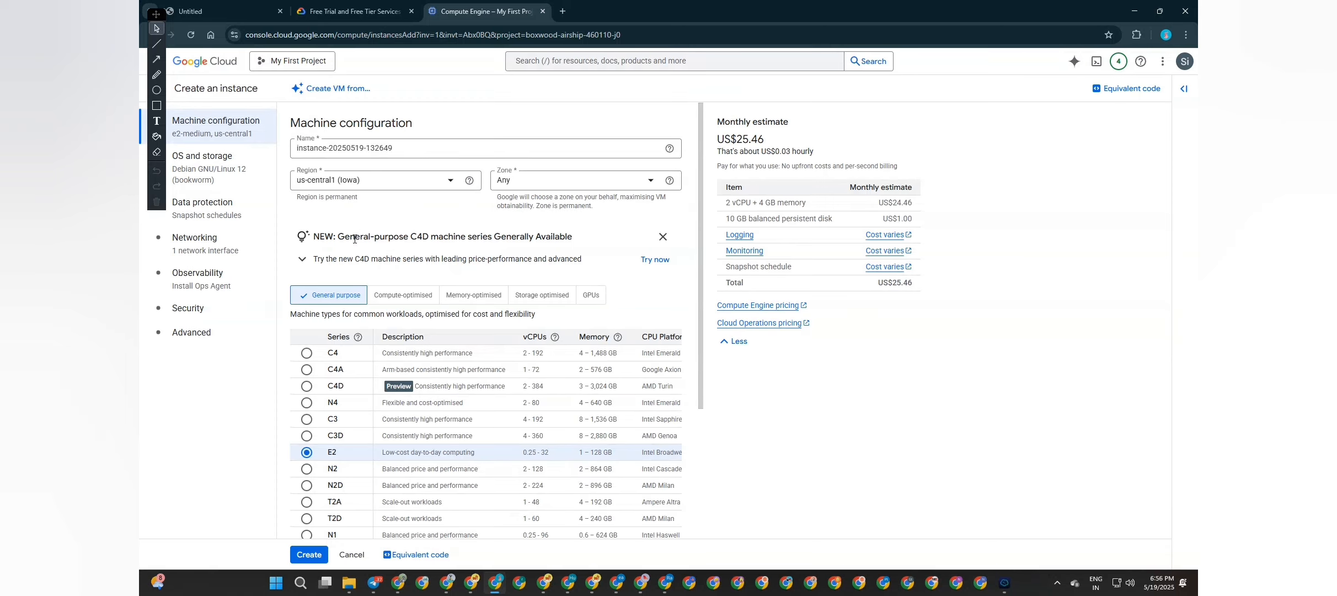
{"action": "left_click", "coordinate": [396, 150]}
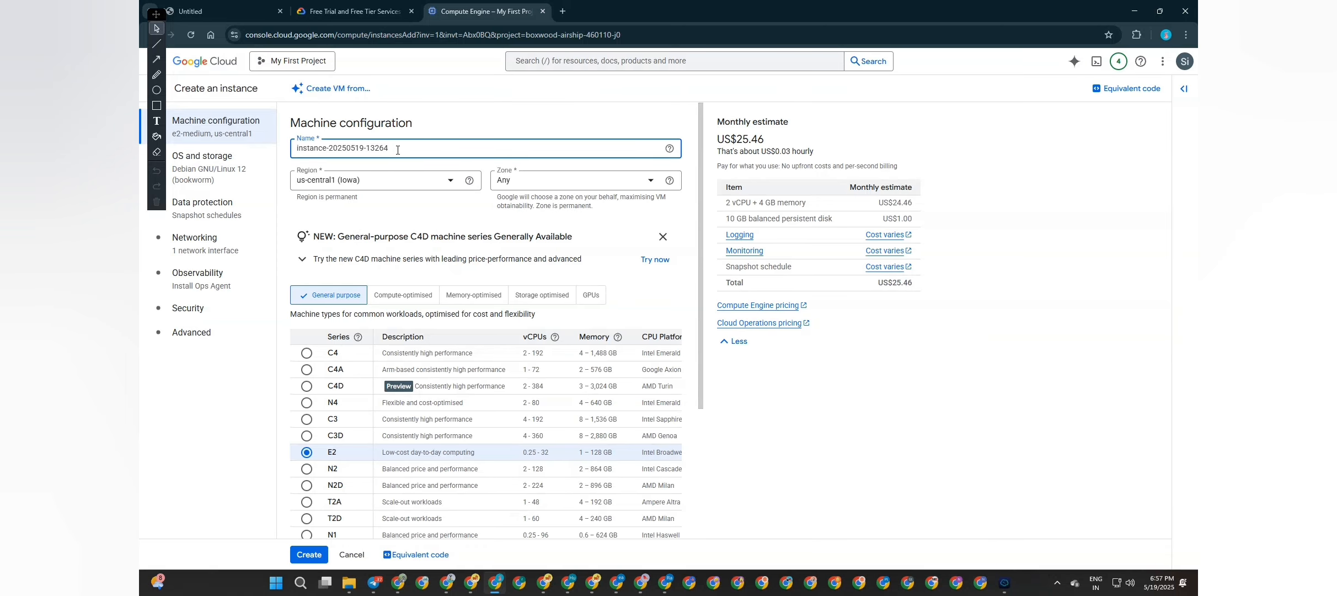
{"action": "key", "text": "BackSpace"}
{"action": "key", "text": "BackSpace"}
{"action": "key", "text": "BackSpace"}
{"action": "key", "text": "BackSpace"}
{"action": "key", "text": "BackSpace"}
{"action": "key", "text": "BackSpace"}
{"action": "key", "text": "BackSpace"}
{"action": "key", "text": "BackSpace"}
{"action": "key", "text": "BackSpace"}
{"action": "key", "text": "BackSpace"}
{"action": "key", "text": "BackSpace"}
{"action": "key", "text": "BackSpace"}
{"action": "key", "text": "BackSpace"}
{"action": "key", "text": "BackSpace"}
{"action": "key", "text": "BackSpace"}
{"action": "key", "text": "BackSpace"}
{"action": "key", "text": "BackSpace"}
{"action": "key", "text": "BackSpace"}
{"action": "key", "text": "BackSpace"}
Set the instance region to asia-southeast1 (Singapore)
{"action": "left_click", "coordinate": [358, 181]}
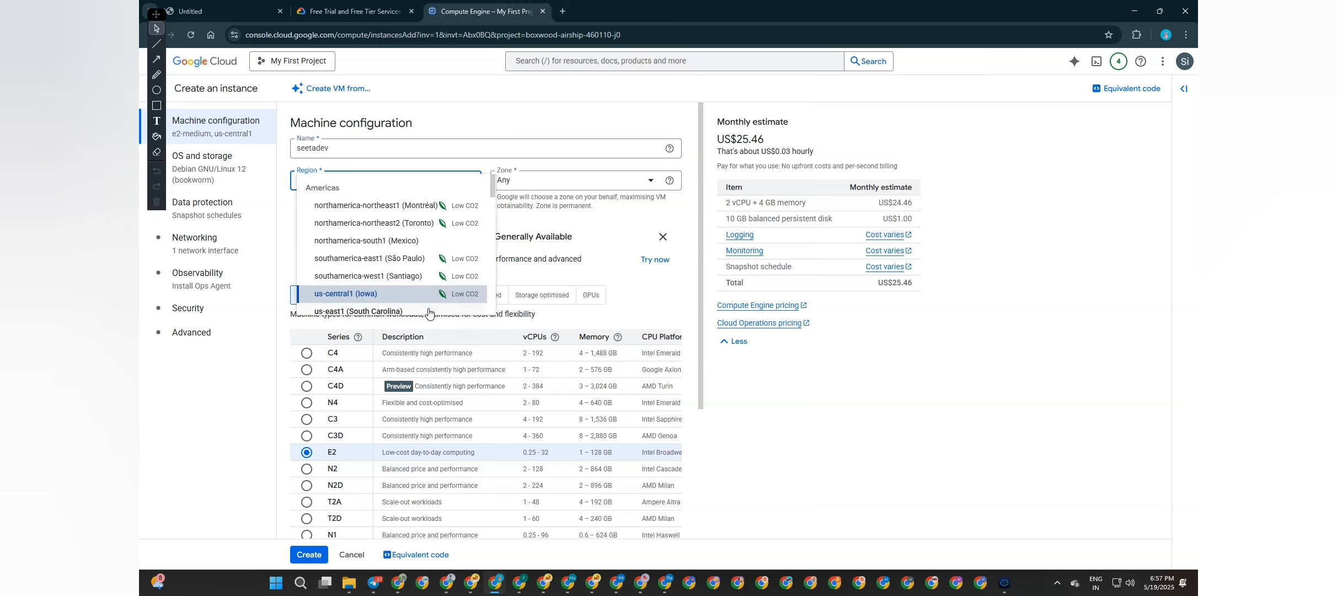
{"action": "scroll", "coordinate": [408, 249], "scroll_direction": "down", "scroll_amount": 10}
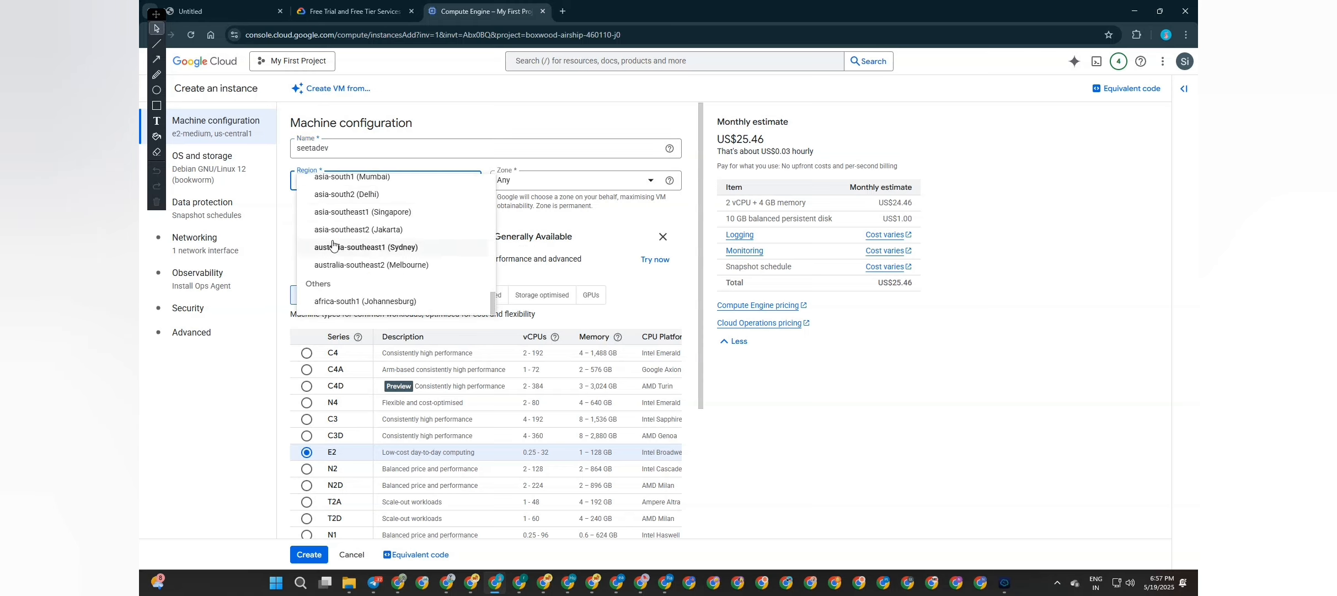
{"action": "left_click", "coordinate": [374, 213]}
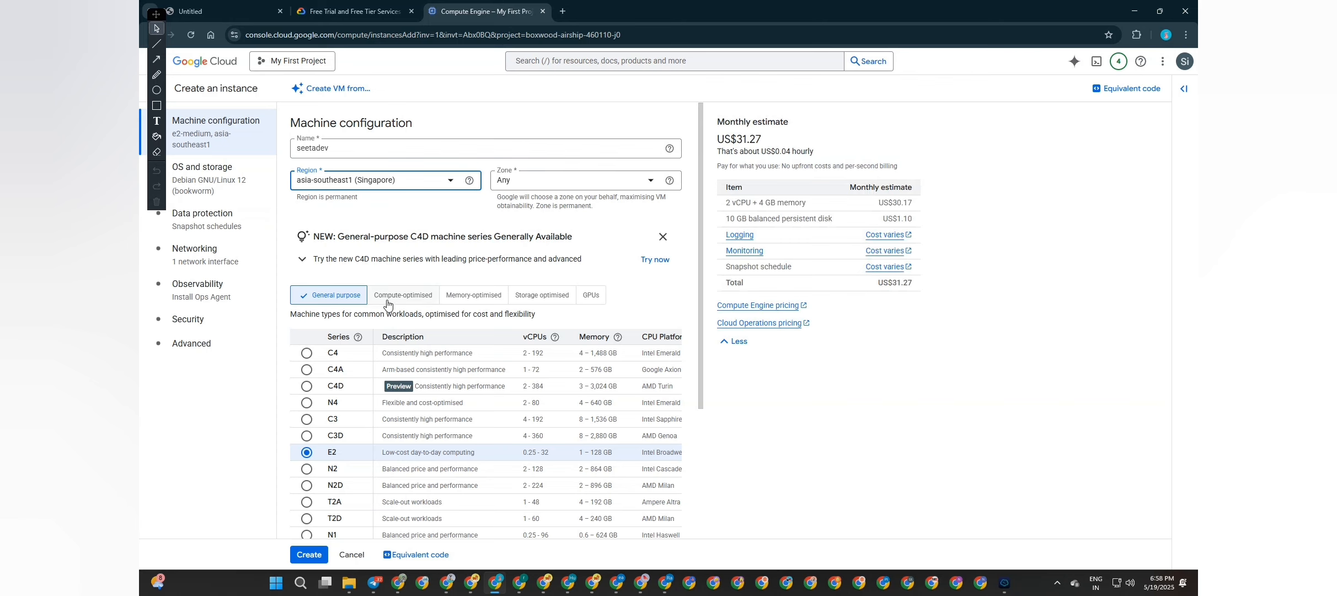
Choose the N2 series with machine type n2-standard-8 (8 vCPU, 32 GB)
{"action": "scroll", "coordinate": [386, 303], "scroll_direction": "down", "scroll_amount": 3}
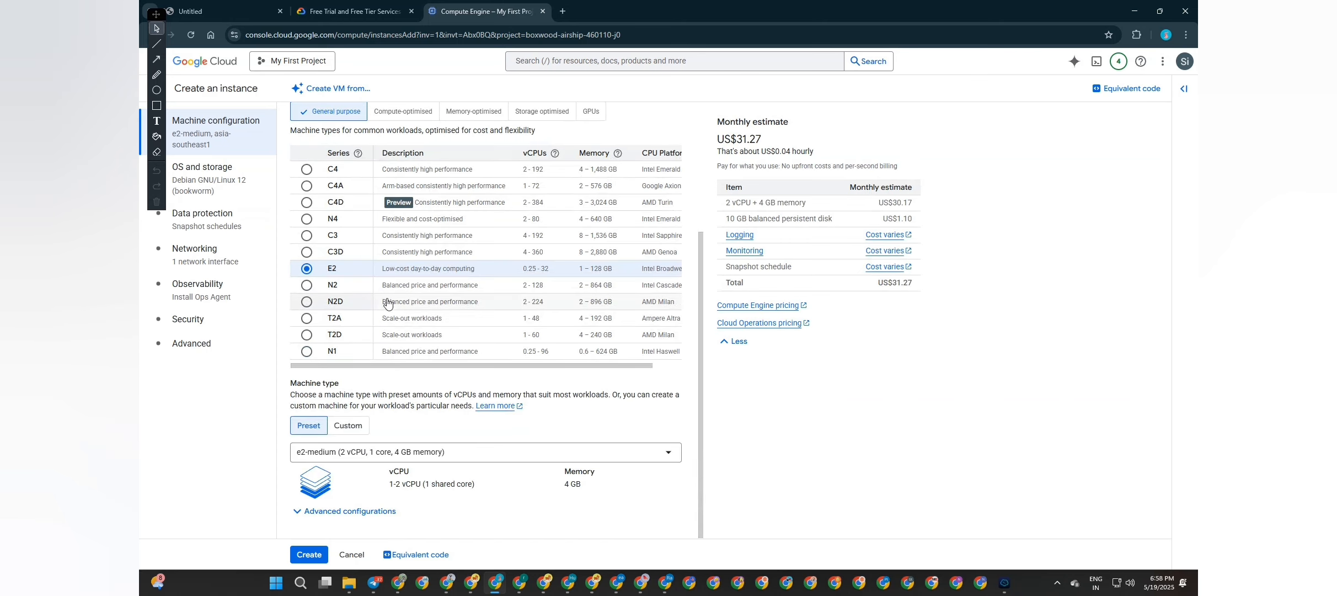
{"action": "left_click", "coordinate": [334, 286]}
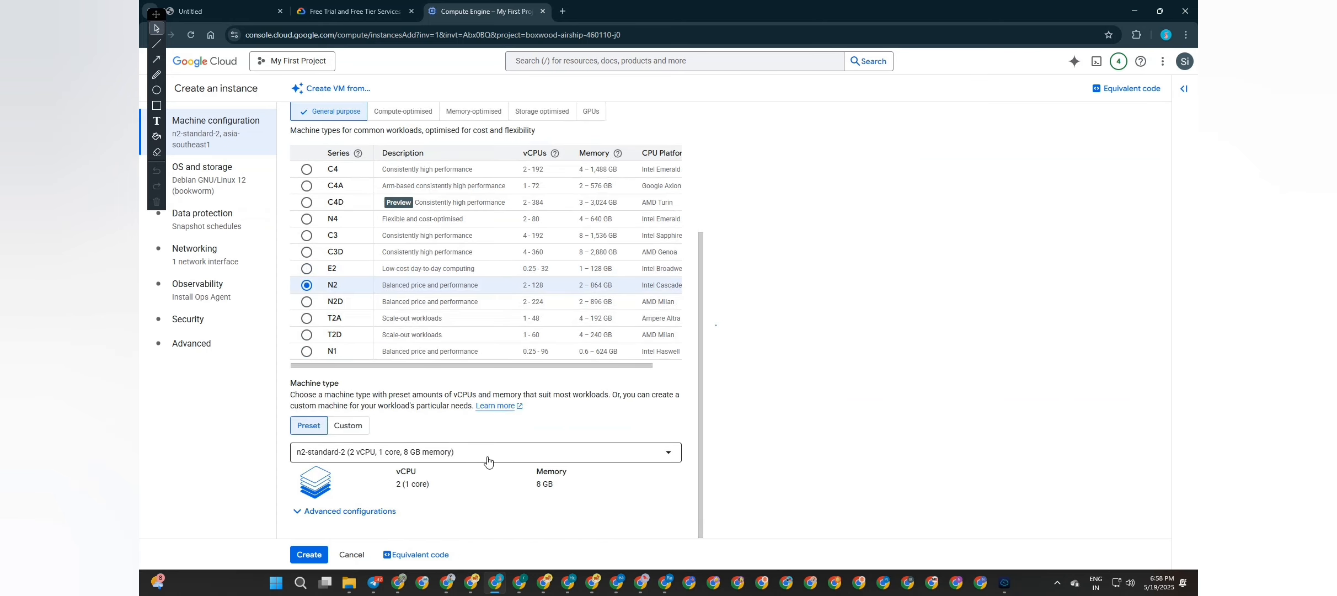
{"action": "left_click", "coordinate": [523, 454]}
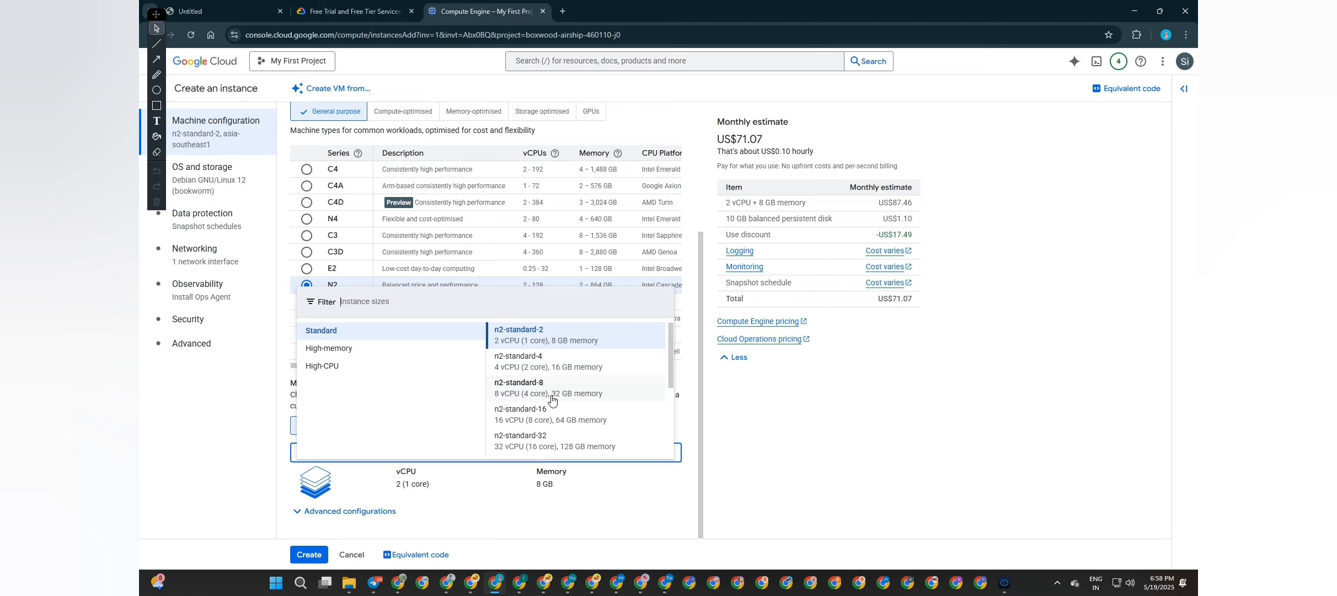
{"action": "left_click", "coordinate": [579, 393]}
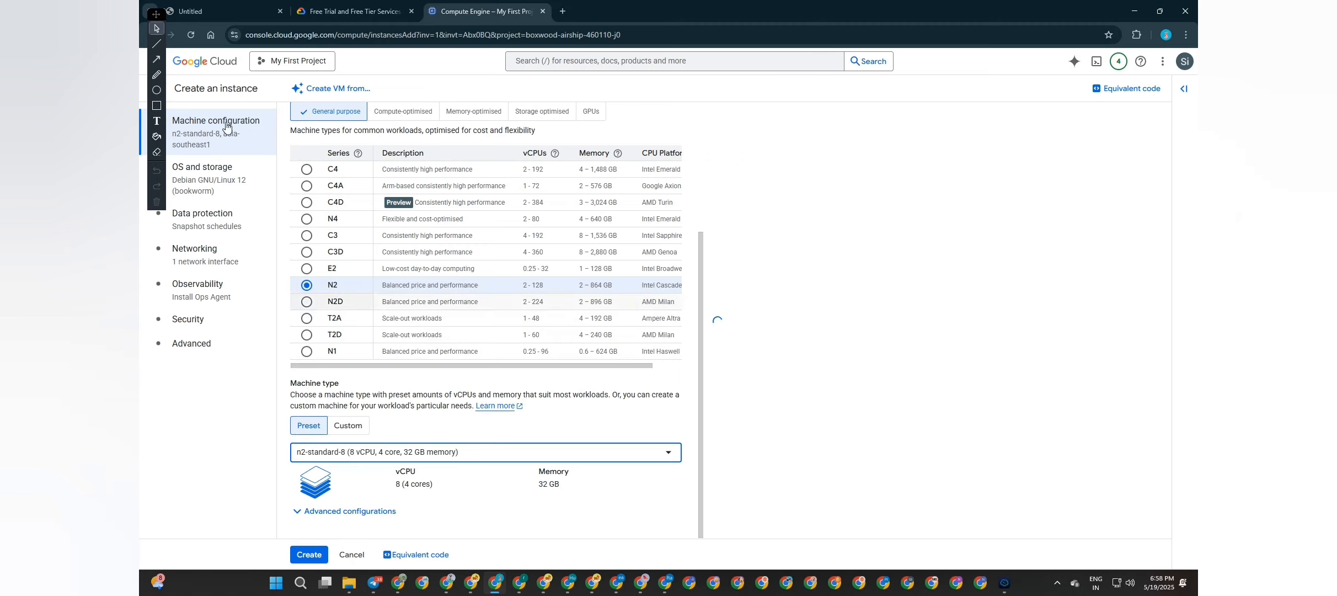
{"action": "left_click", "coordinate": [217, 177]}
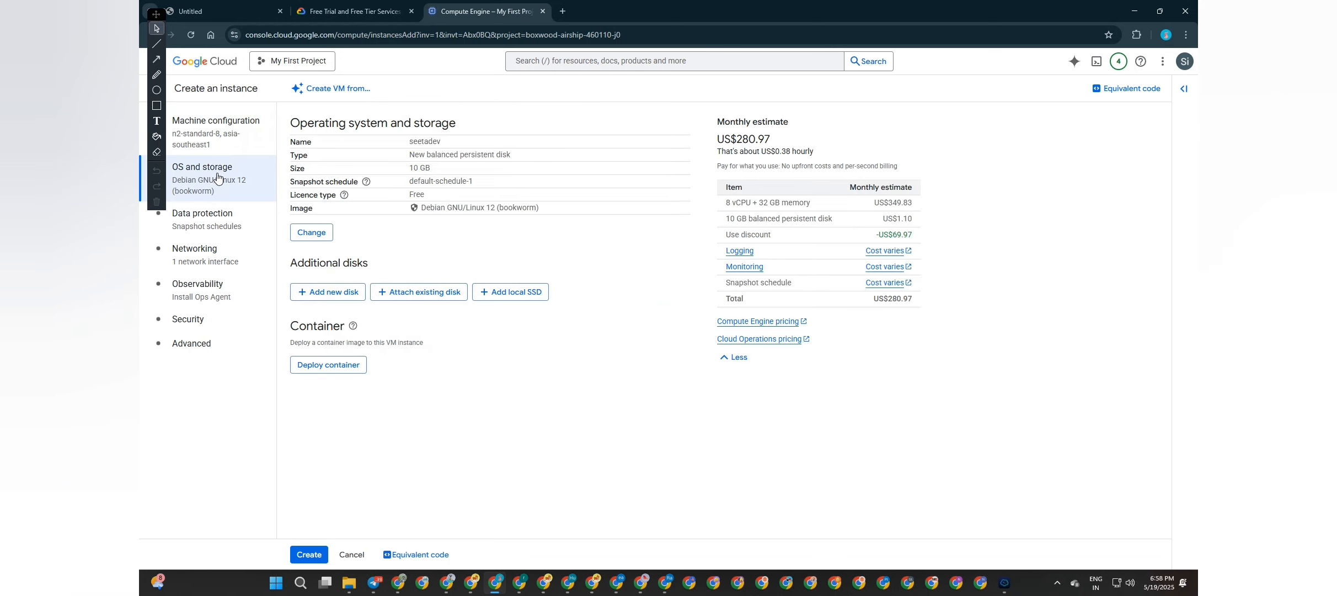
Change the boot image to Ubuntu 24.10 Minimal x86/64 on a 180 GB balanced disk
{"action": "left_click", "coordinate": [317, 234]}
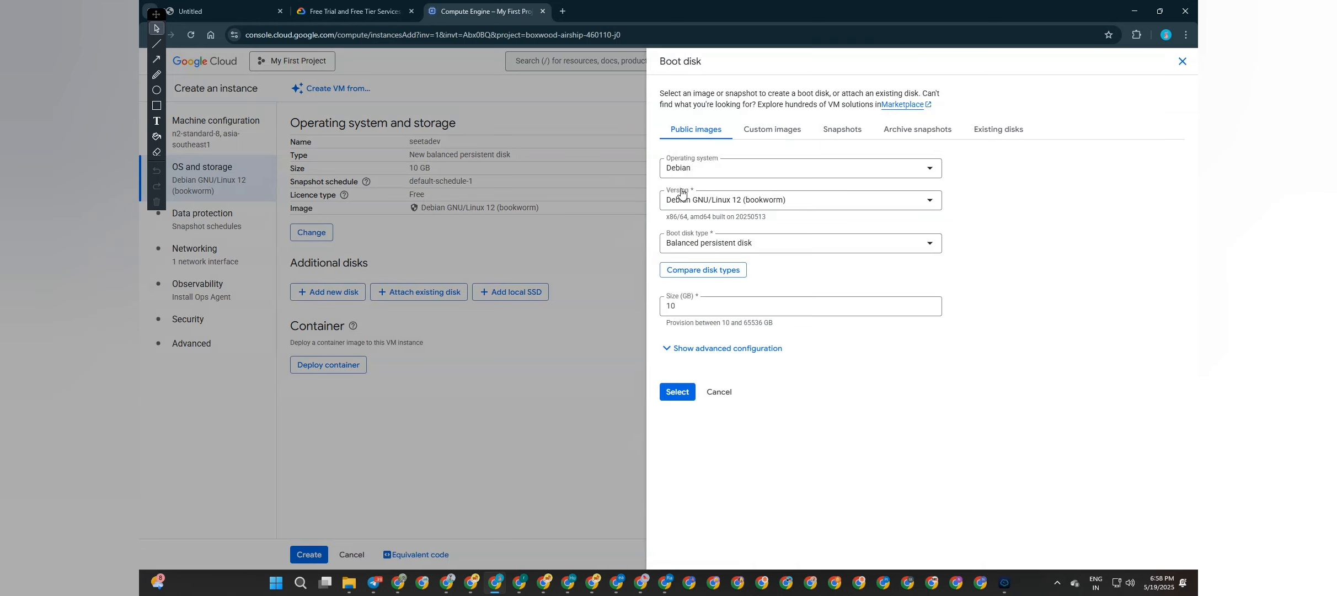
{"action": "left_click", "coordinate": [718, 171]}
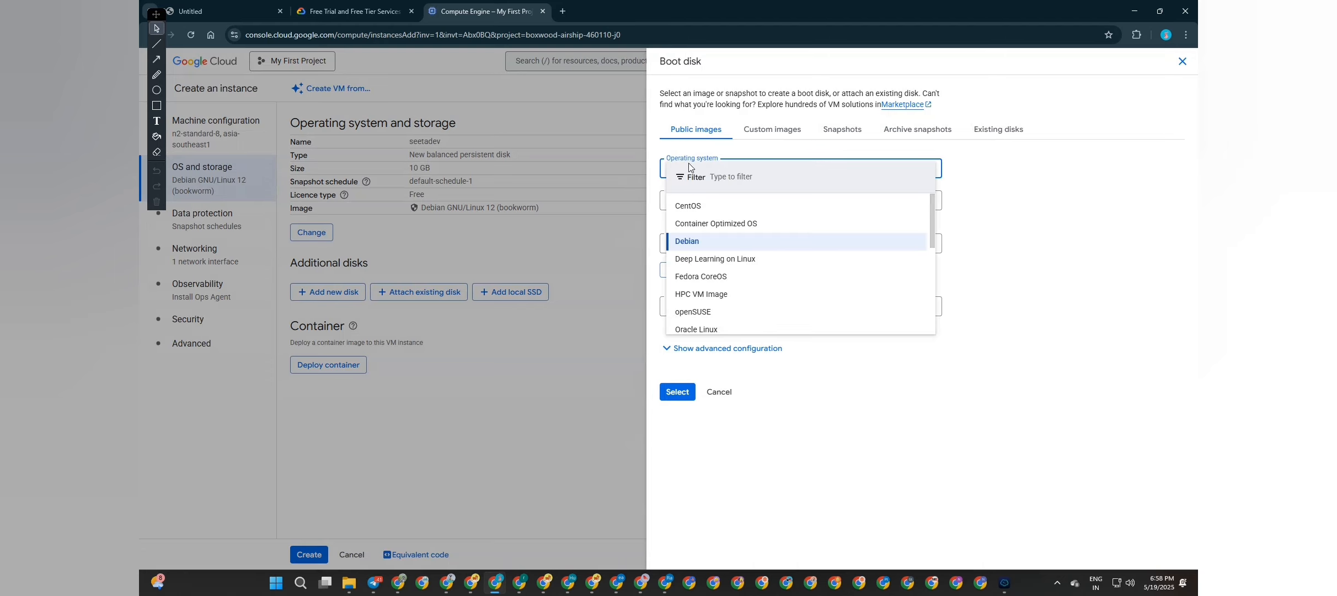
{"action": "scroll", "coordinate": [750, 269], "scroll_direction": "down", "scroll_amount": 5}
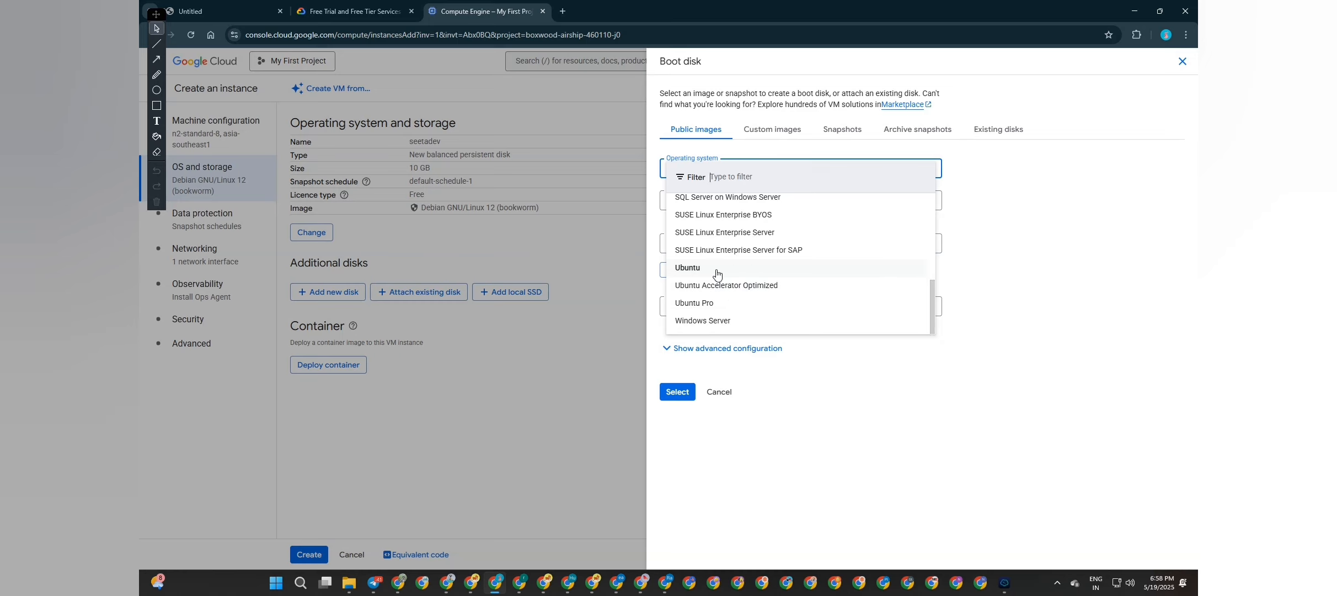
{"action": "left_click", "coordinate": [698, 268]}
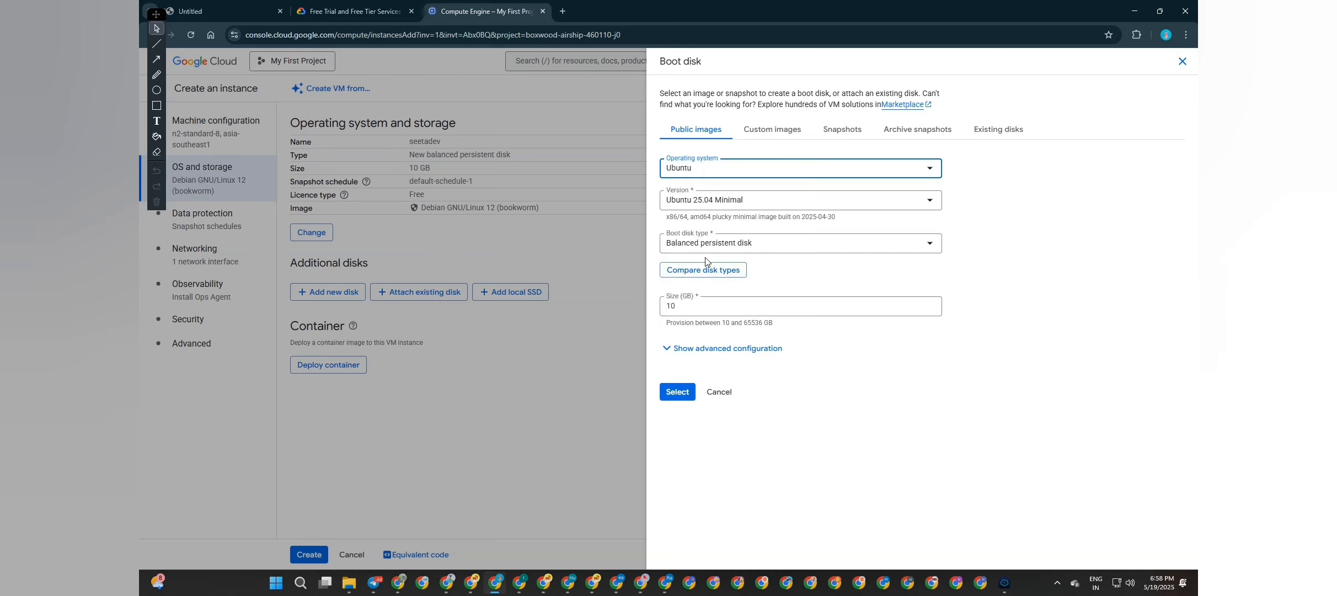
{"action": "left_click", "coordinate": [756, 200]}
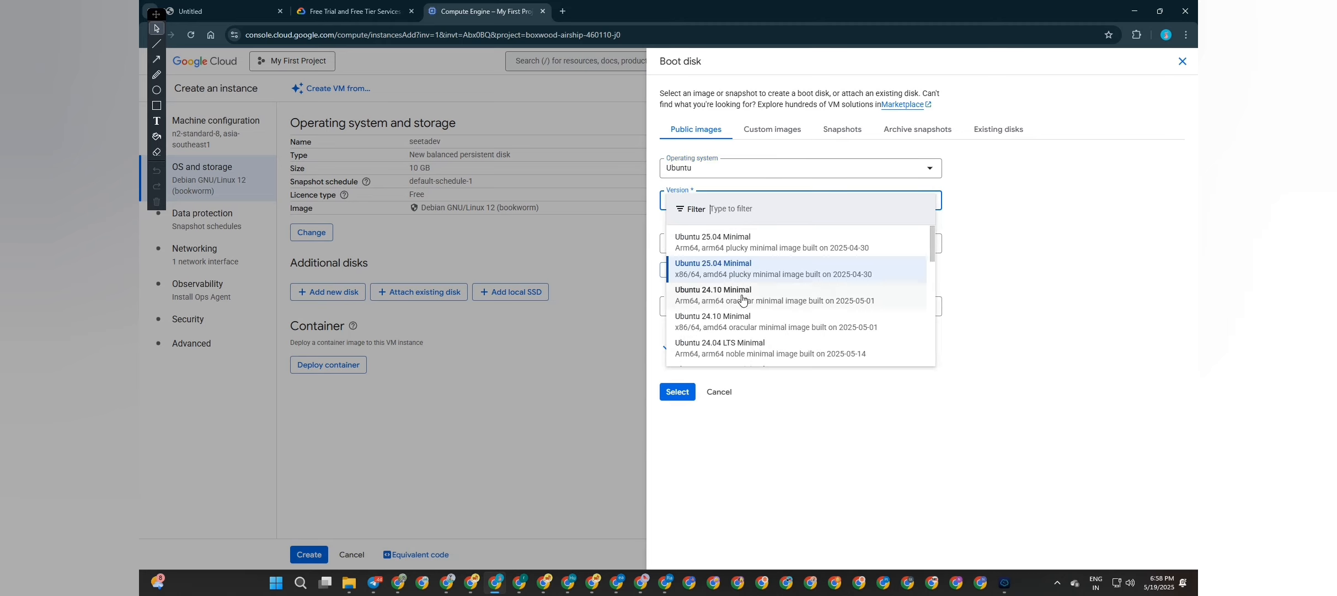
{"action": "left_click", "coordinate": [725, 323]}
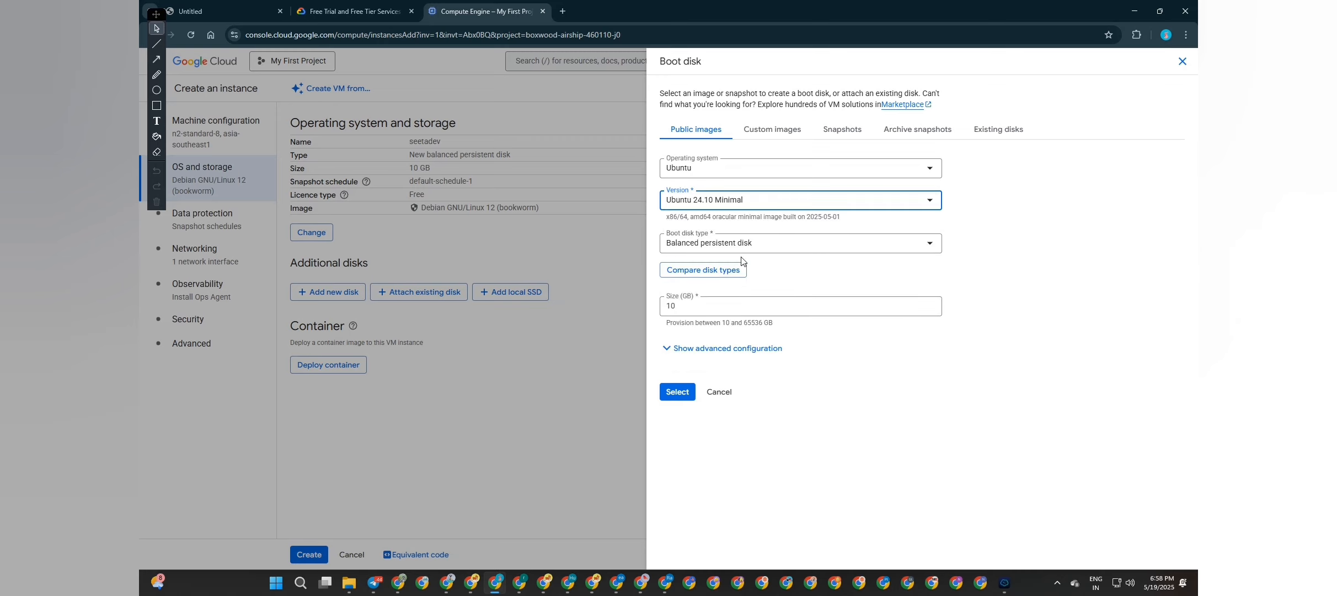
{"action": "left_click", "coordinate": [688, 310]}
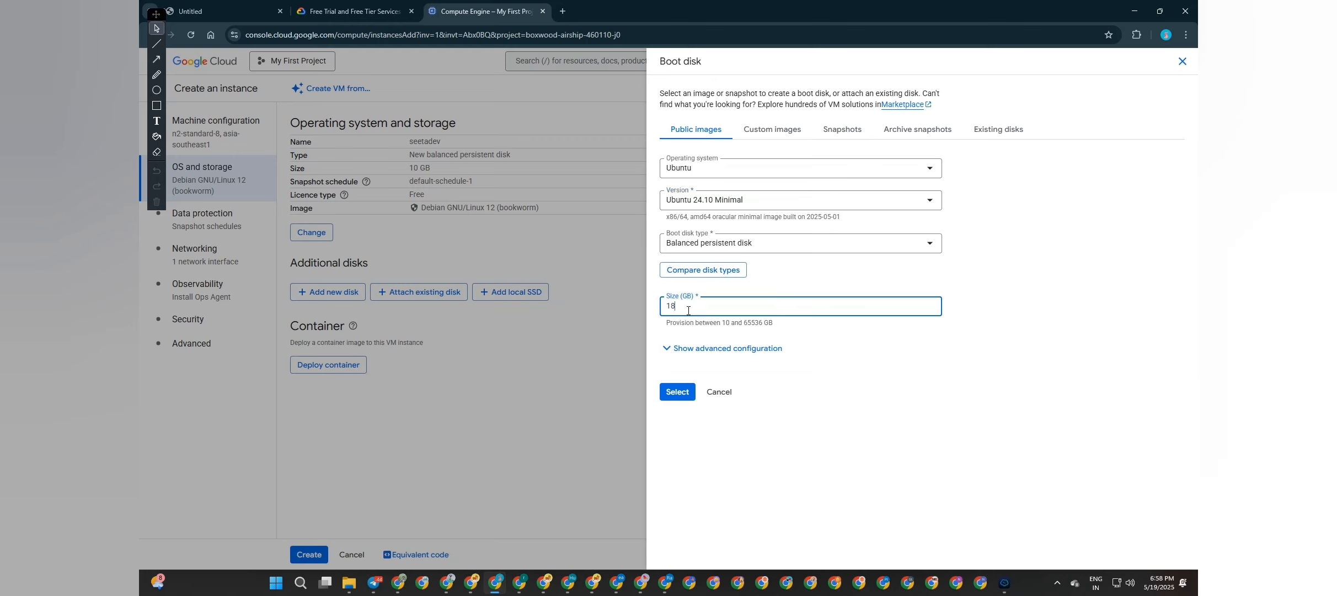
{"action": "left_click", "coordinate": [683, 393]}
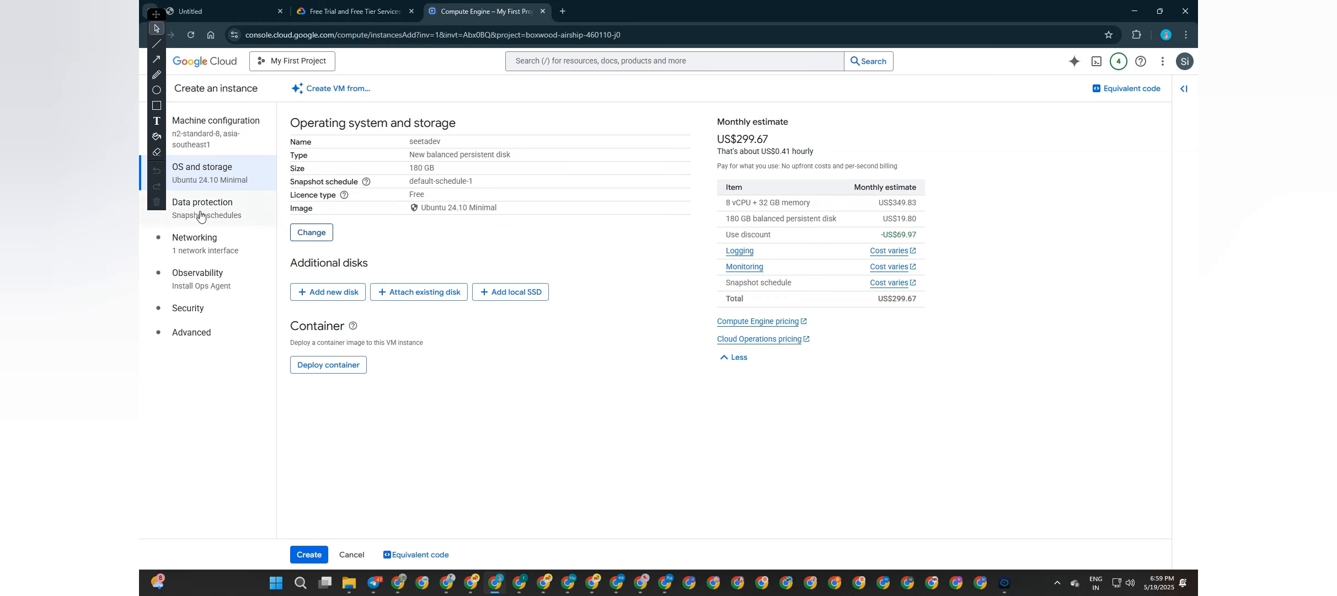
Allow HTTP and HTTPS traffic in the networking settings
{"action": "left_click", "coordinate": [207, 247]}
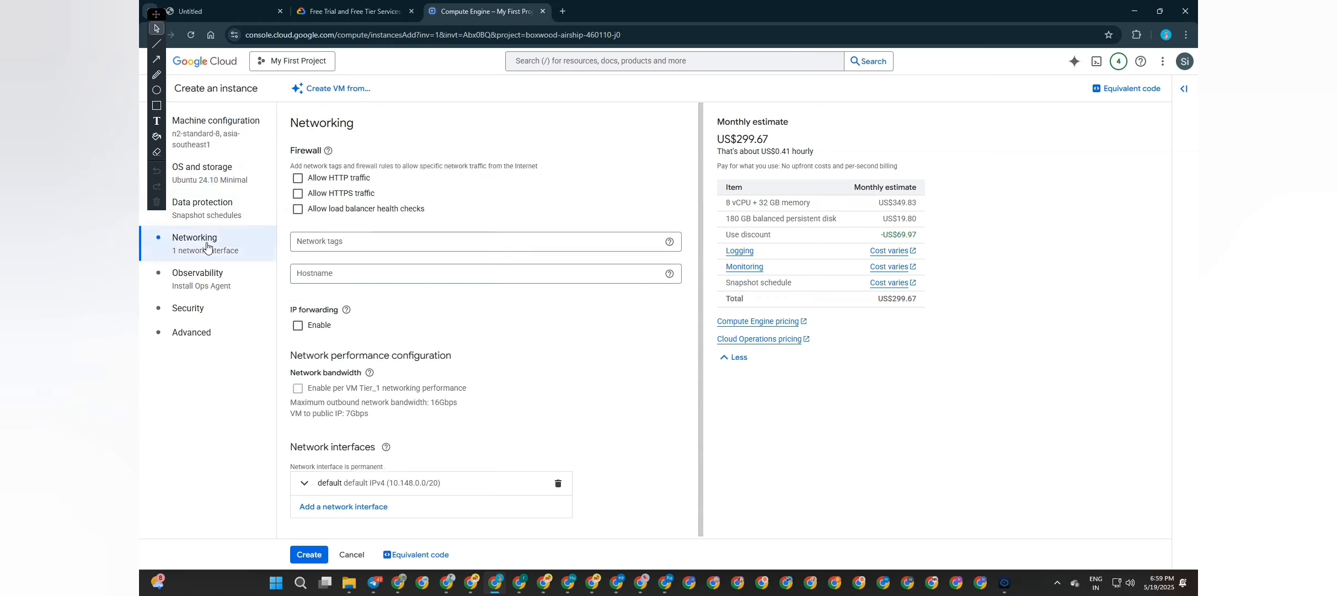
{"action": "left_click", "coordinate": [297, 178]}
{"action": "left_click", "coordinate": [299, 197]}
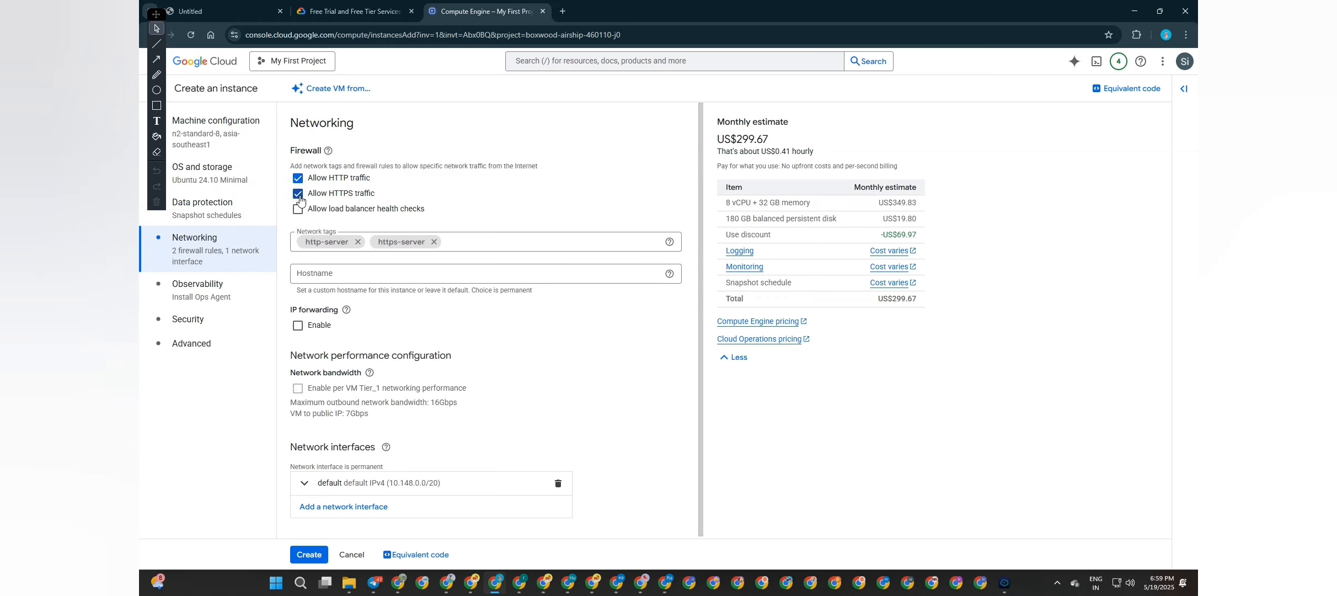
Add an empty manually generated SSH key entry under Security's Manage access
{"action": "left_click", "coordinate": [193, 324]}
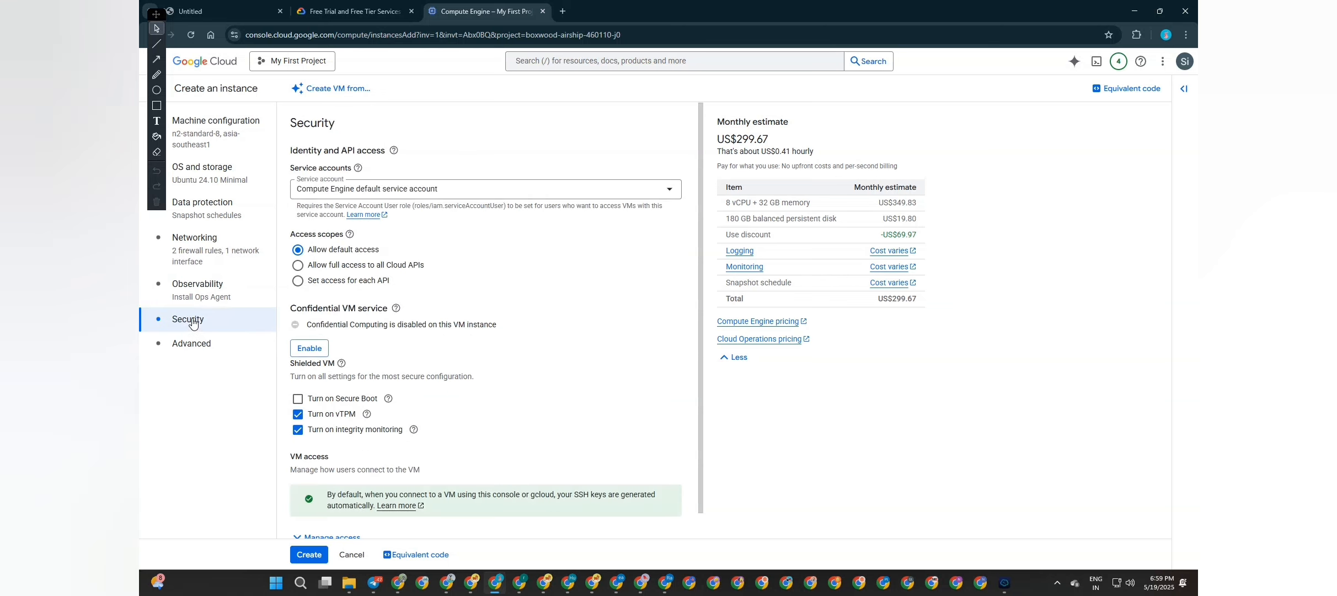
{"action": "scroll", "coordinate": [338, 505], "scroll_direction": "down", "scroll_amount": 1}
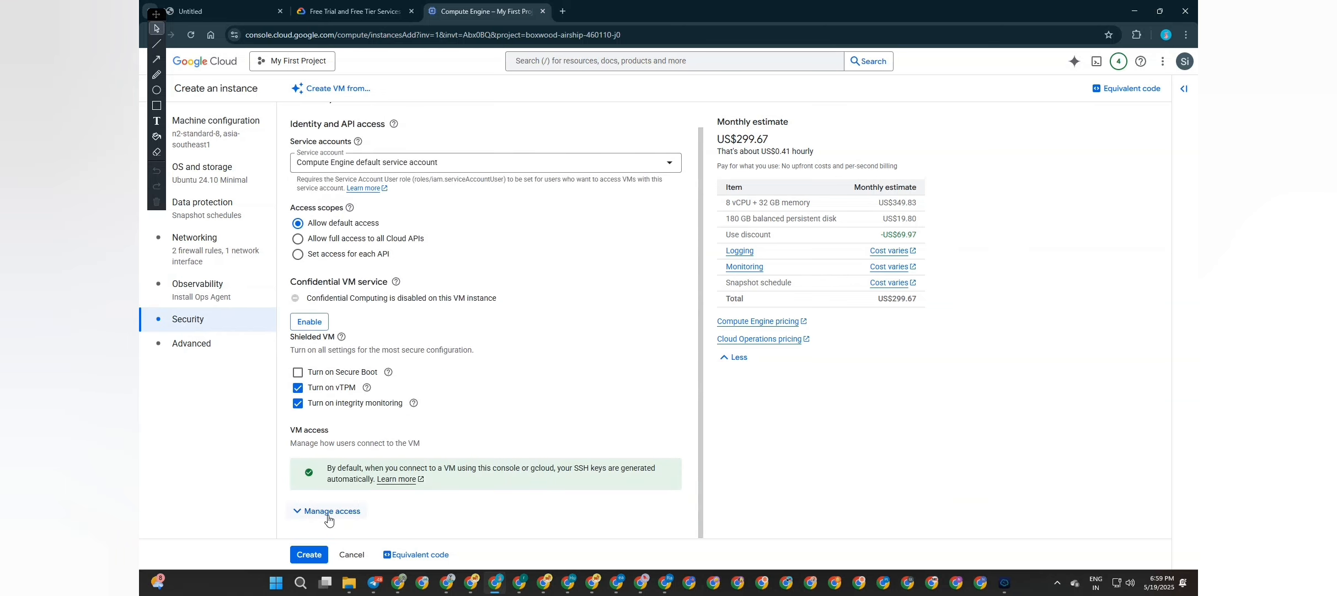
{"action": "left_click", "coordinate": [339, 507]}
{"action": "scroll", "coordinate": [338, 508], "scroll_direction": "down", "scroll_amount": 2}
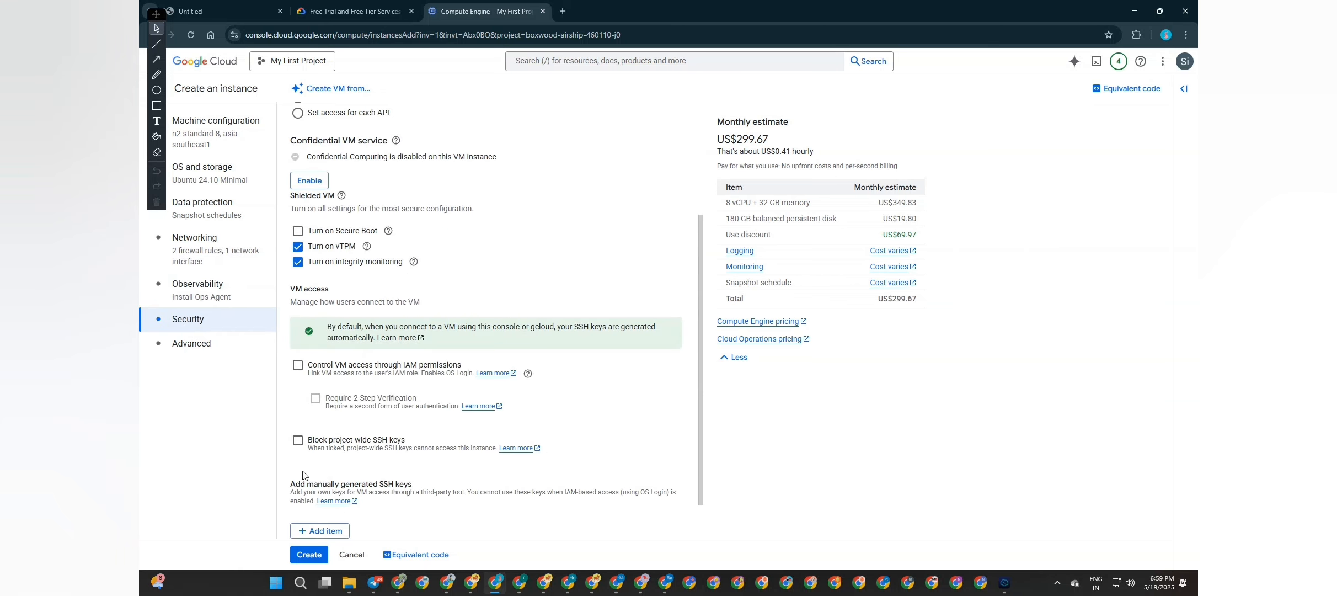
{"action": "left_click", "coordinate": [320, 531]}
{"action": "scroll", "coordinate": [458, 442], "scroll_direction": "down", "scroll_amount": 2}
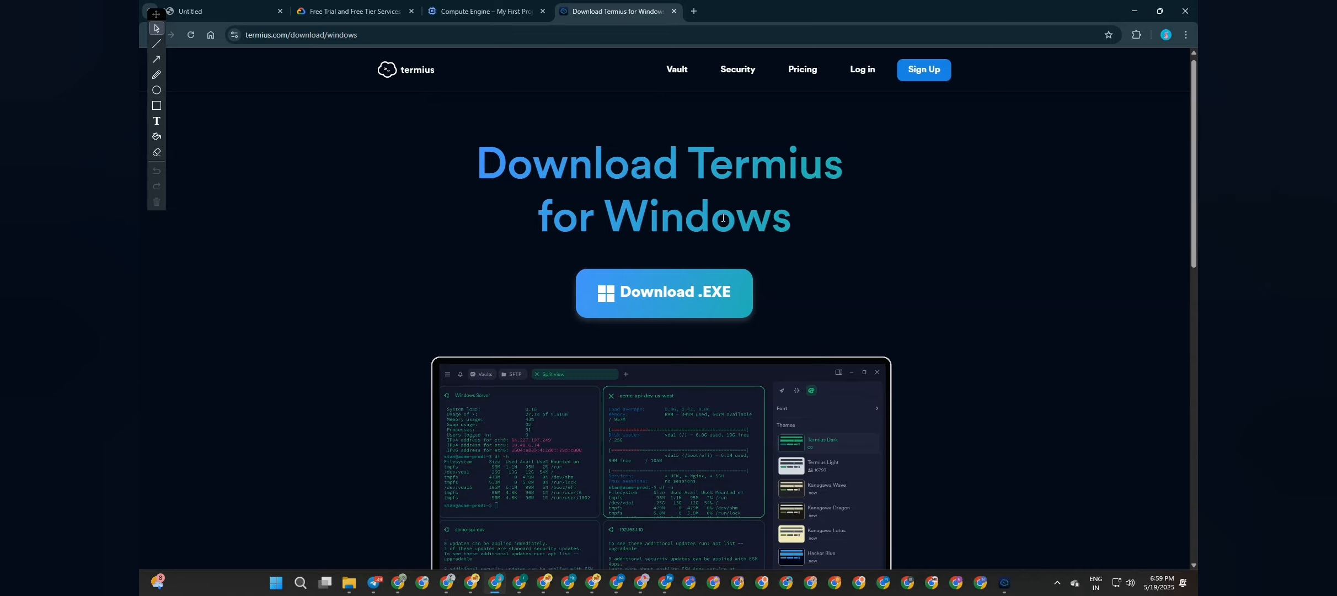
Browse the Termius Windows download page, then launch the Termius desktop app from the desktop
{"action": "scroll", "coordinate": [722, 217], "scroll_direction": "down", "scroll_amount": 5}
{"action": "scroll", "coordinate": [719, 219], "scroll_direction": "down", "scroll_amount": 6}
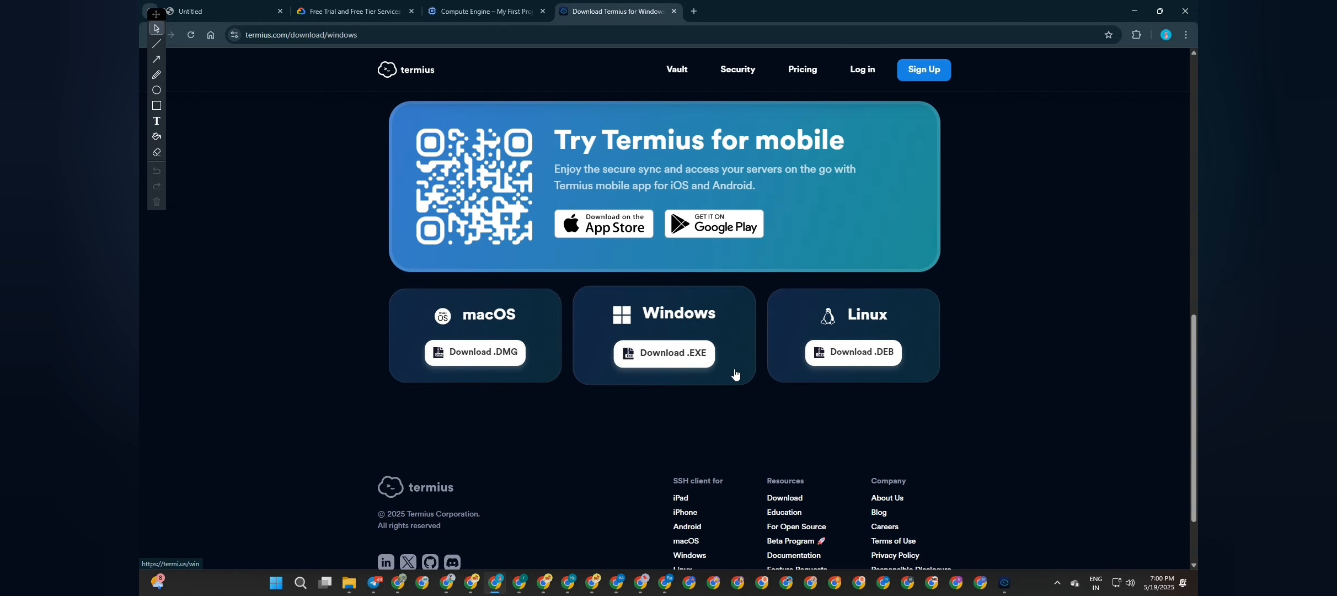
{"action": "key", "text": "super+d"}
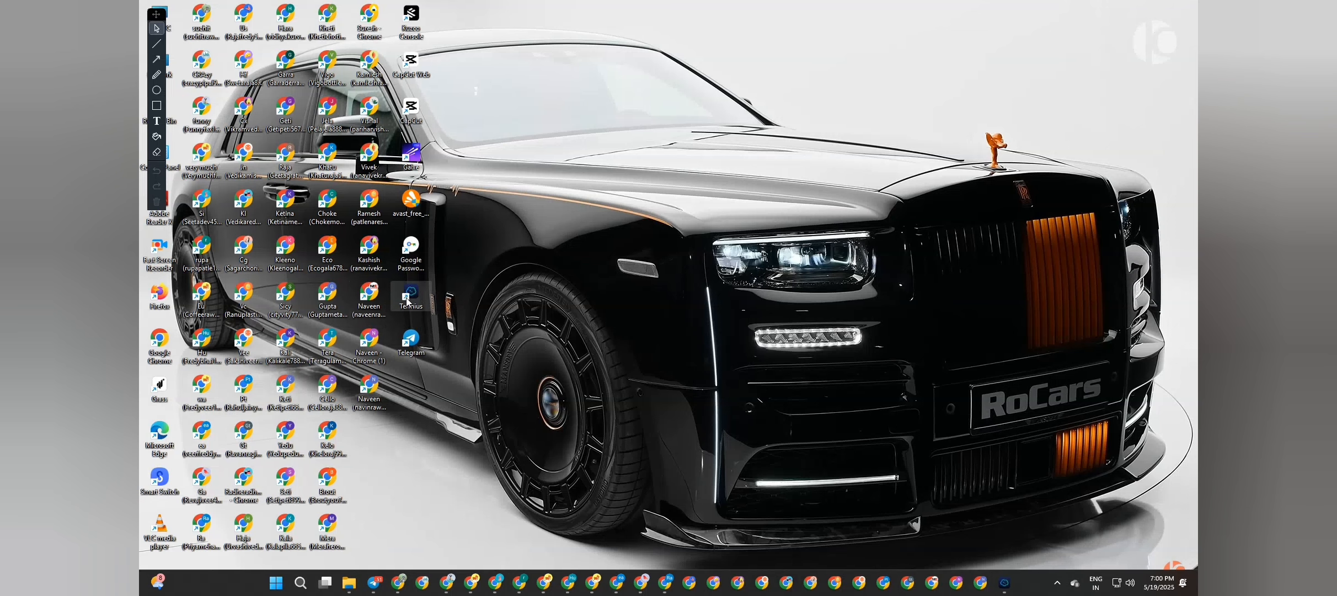
{"action": "double_click", "coordinate": [409, 298]}
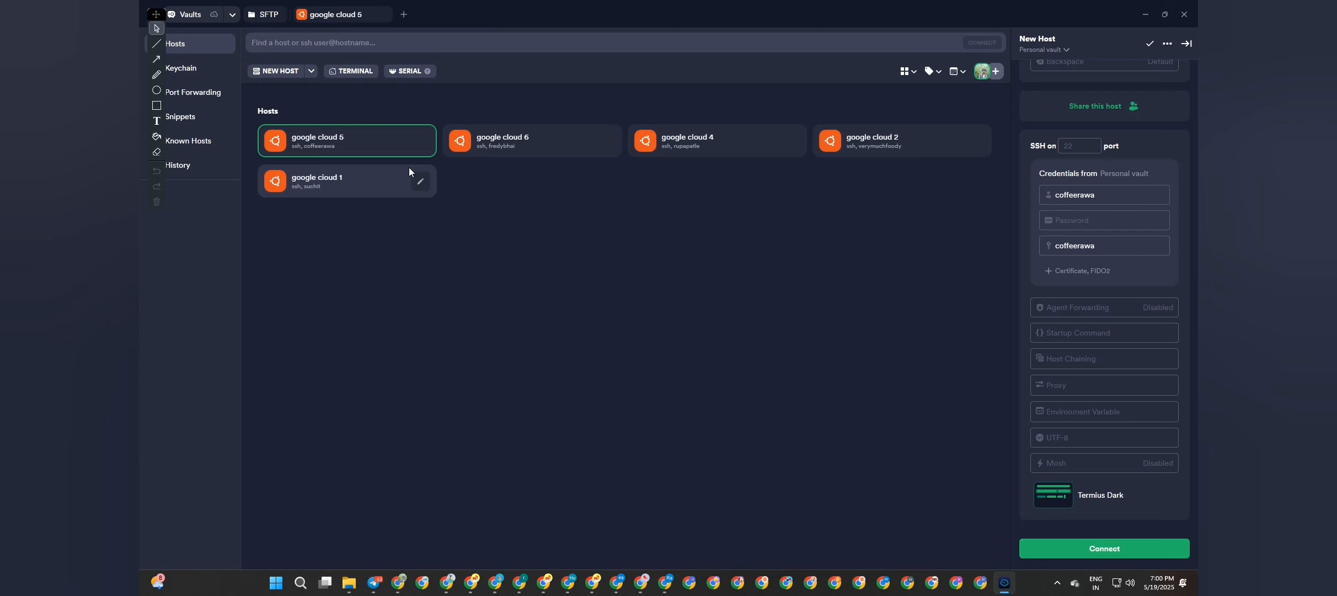
Start a new SSH key in the Termius Keychain labelled seetadev
{"action": "left_click", "coordinate": [181, 67]}
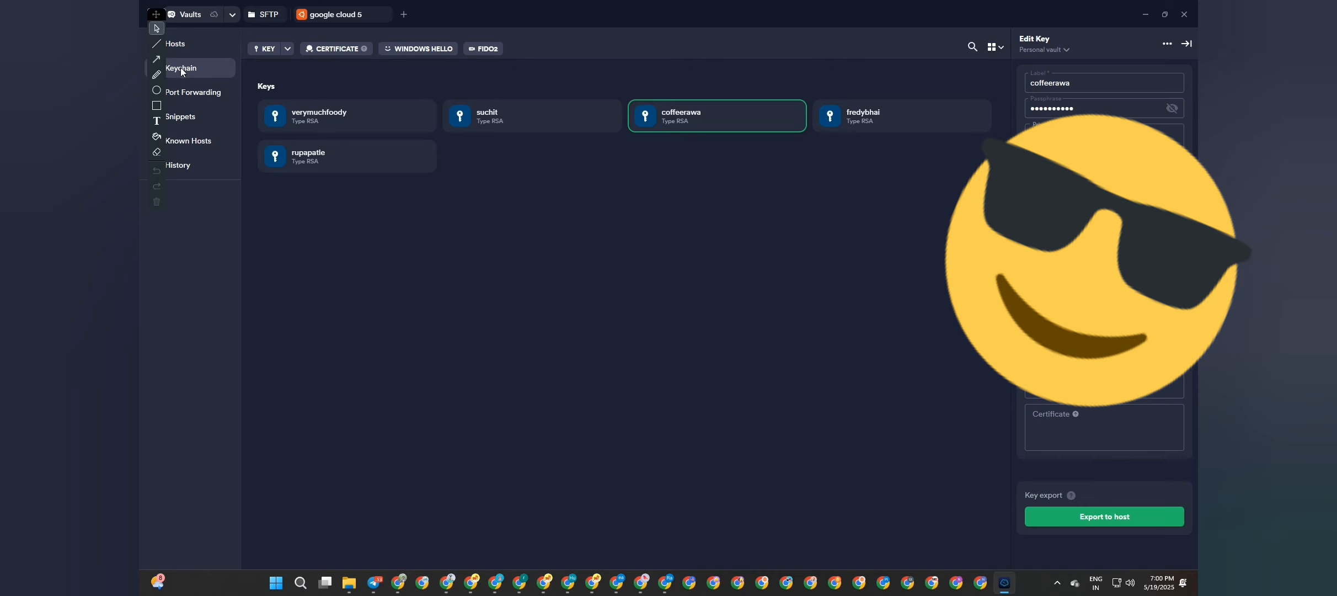
{"action": "left_click", "coordinate": [286, 49]}
{"action": "left_click", "coordinate": [326, 73]}
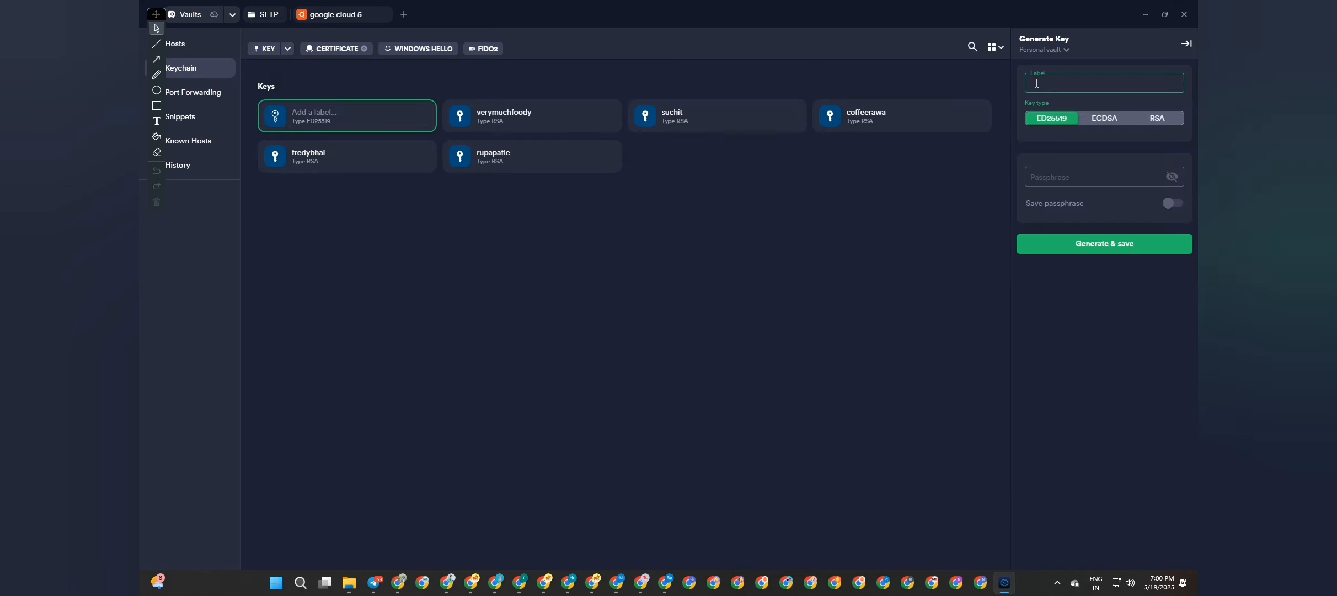
{"action": "type", "text": "seetadev"}
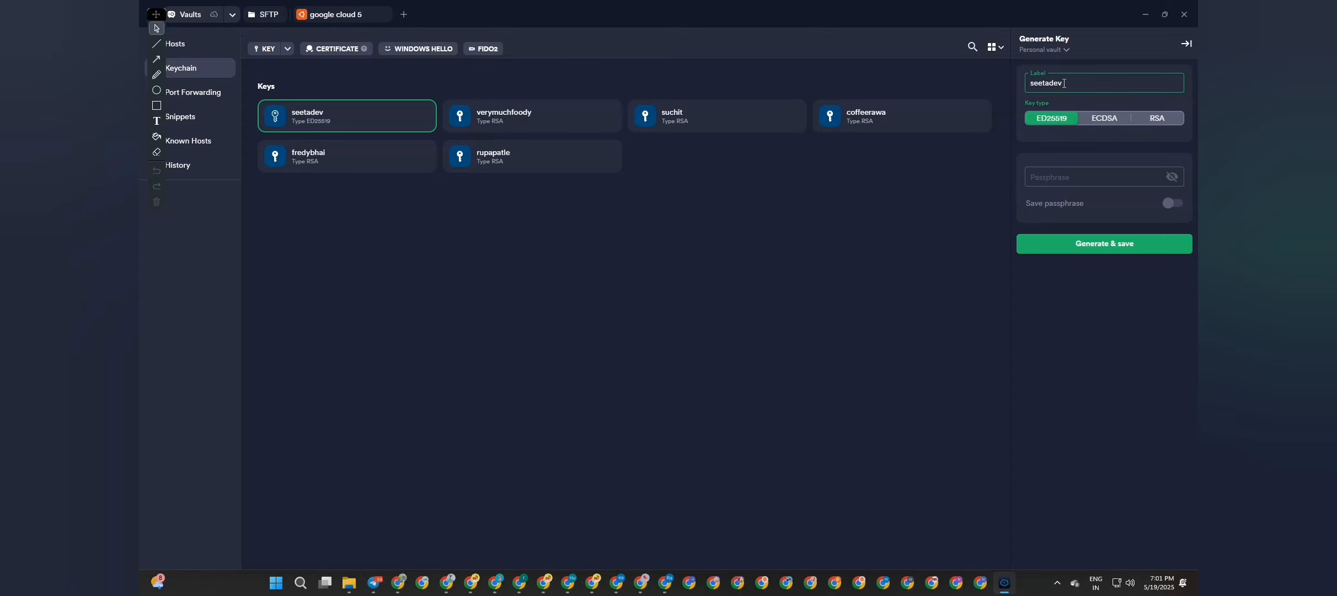
Make it a passphrase-protected 2048-bit RSA key, generate it, and copy its public key
{"action": "left_click", "coordinate": [1164, 120]}
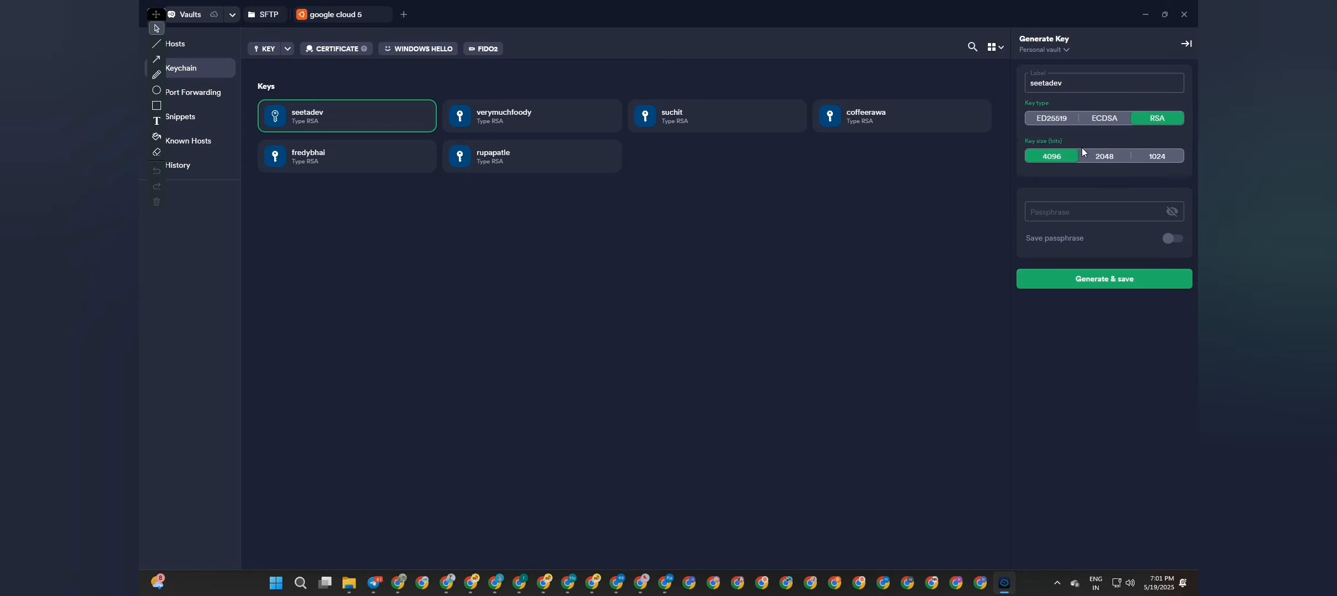
{"action": "left_click", "coordinate": [1113, 155]}
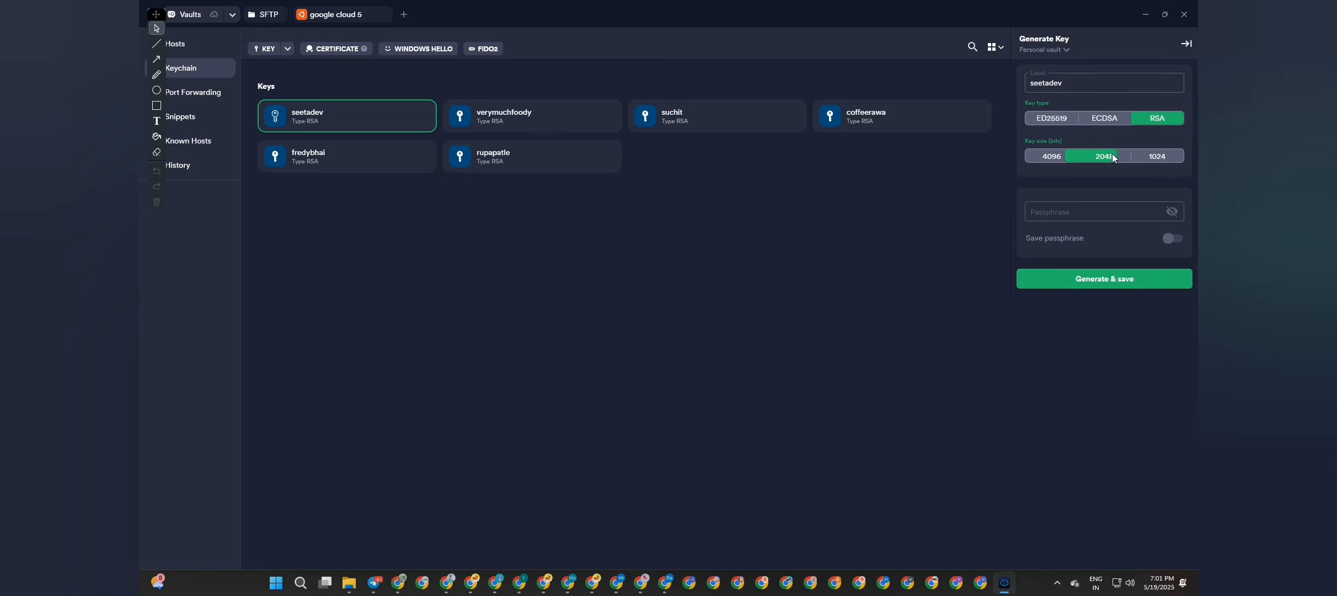
{"action": "left_click", "coordinate": [1055, 211]}
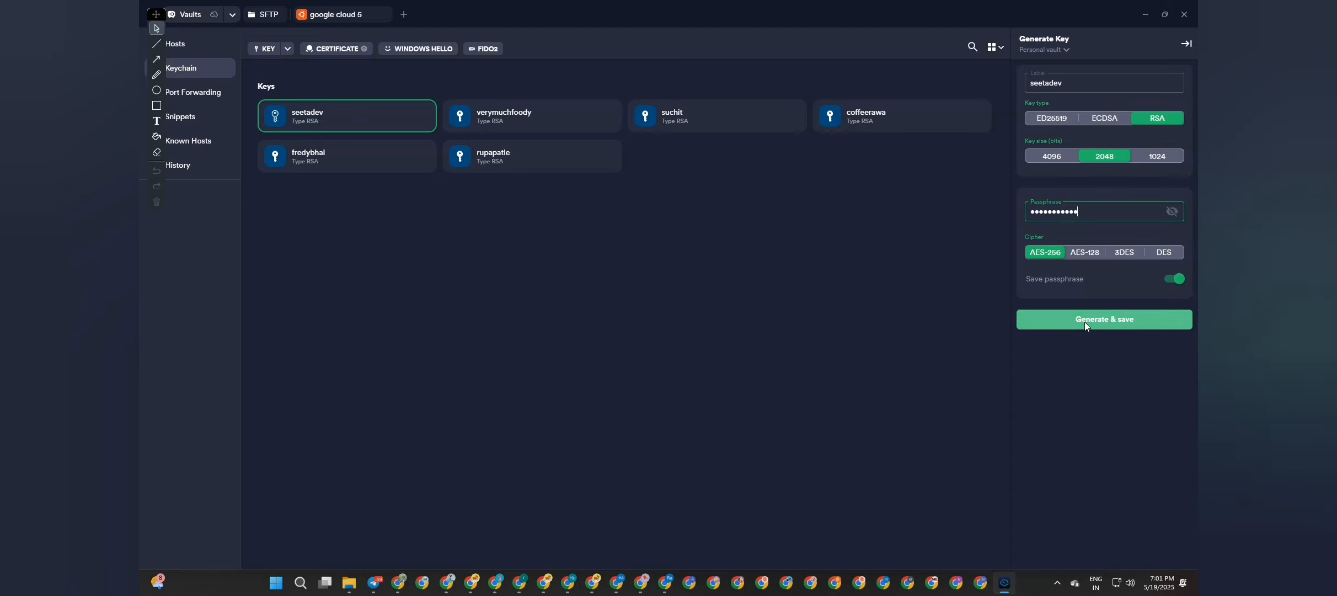
{"action": "left_click", "coordinate": [1084, 320]}
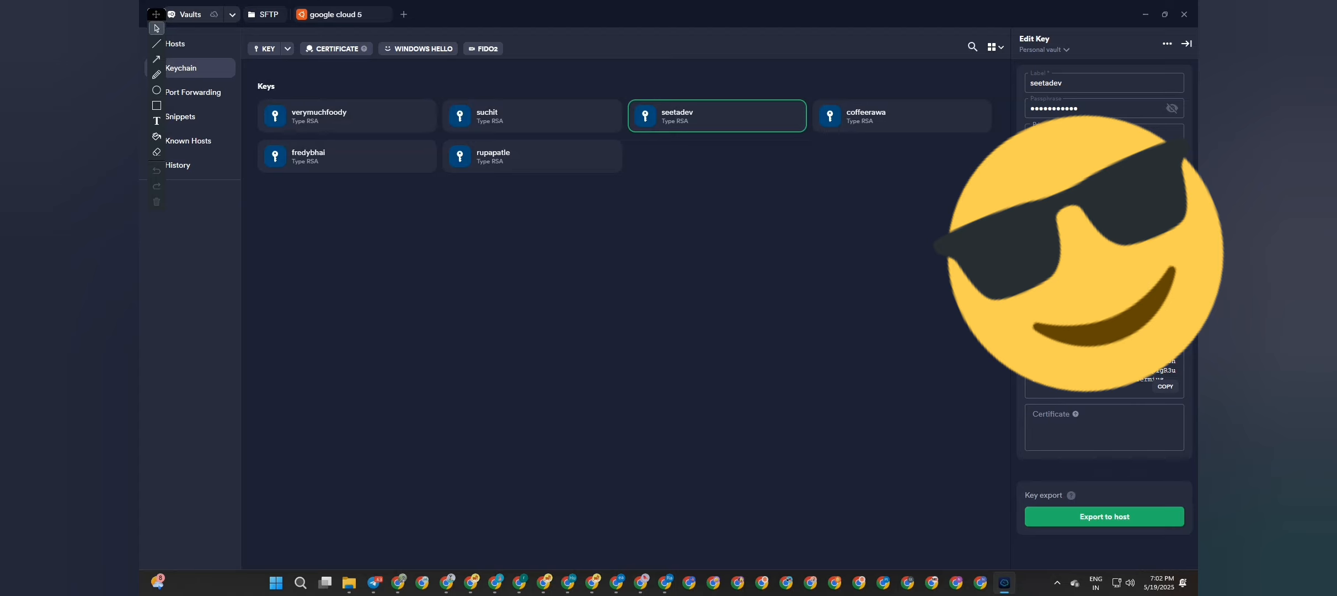
{"action": "left_click", "coordinate": [1162, 386]}
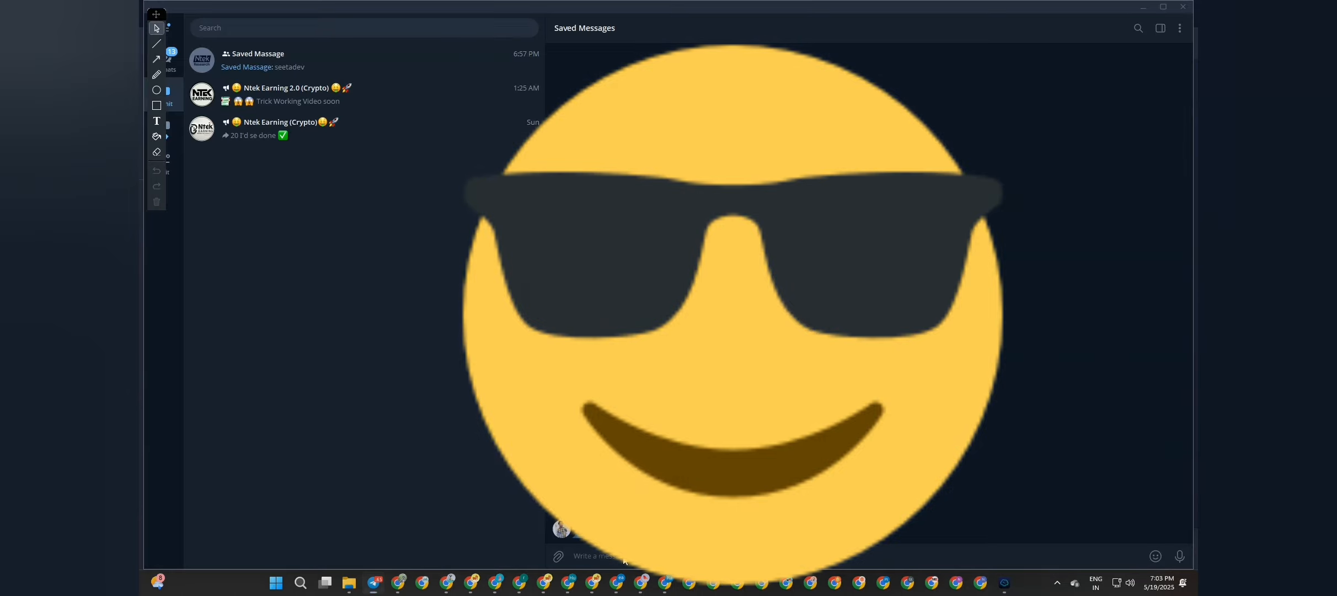
Paste the ssh-rsa public key into Saved Messages, trim the trailing character, and send it
{"action": "key", "text": "ctrl+v"}
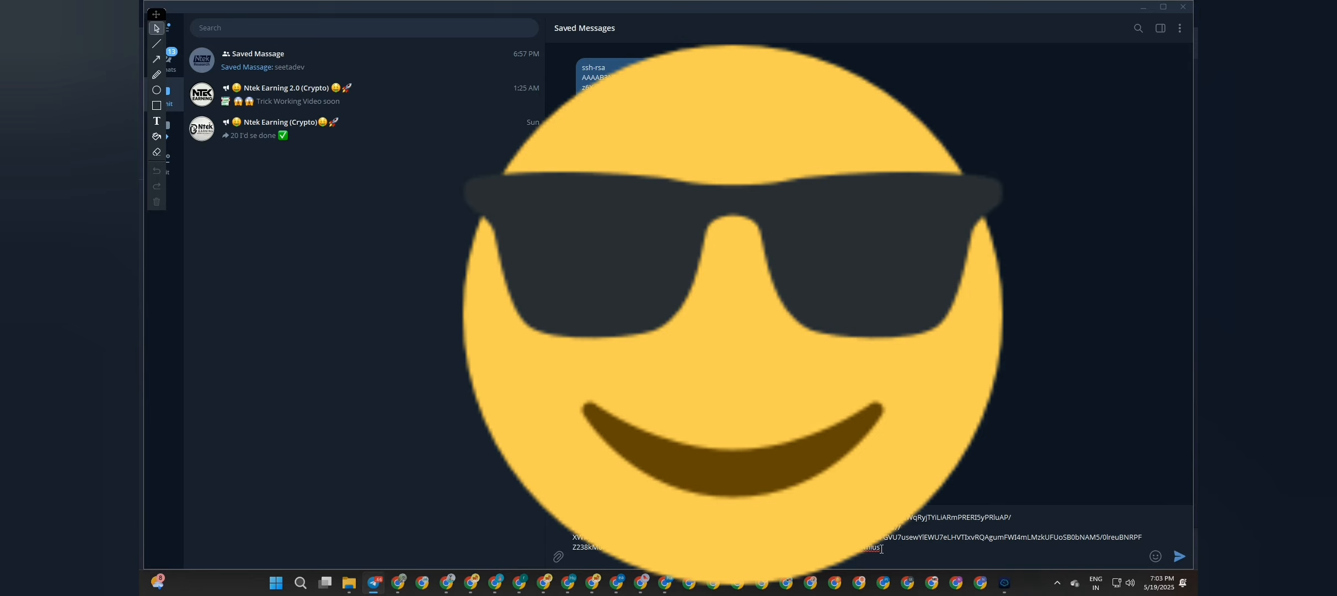
{"action": "key", "text": "BackSpace"}
{"action": "left_click", "coordinate": [1179, 555]}
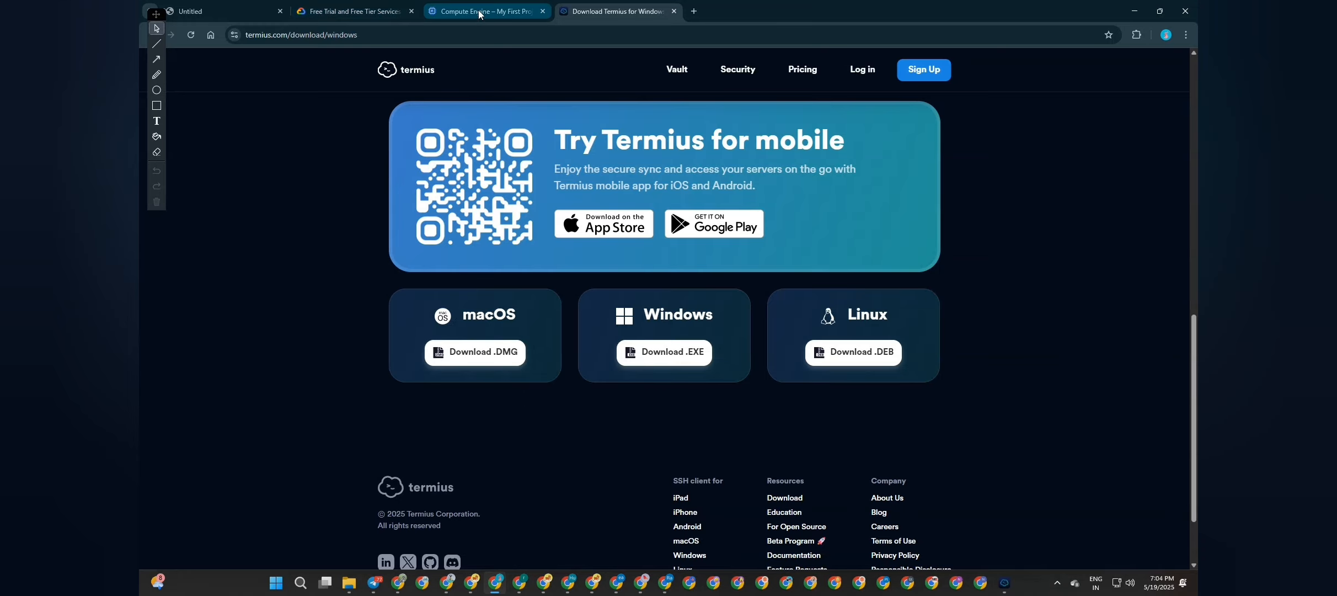
Paste the public key into SSH key 1, create the seetadev VM, and copy its external IP
{"action": "left_click", "coordinate": [485, 11]}
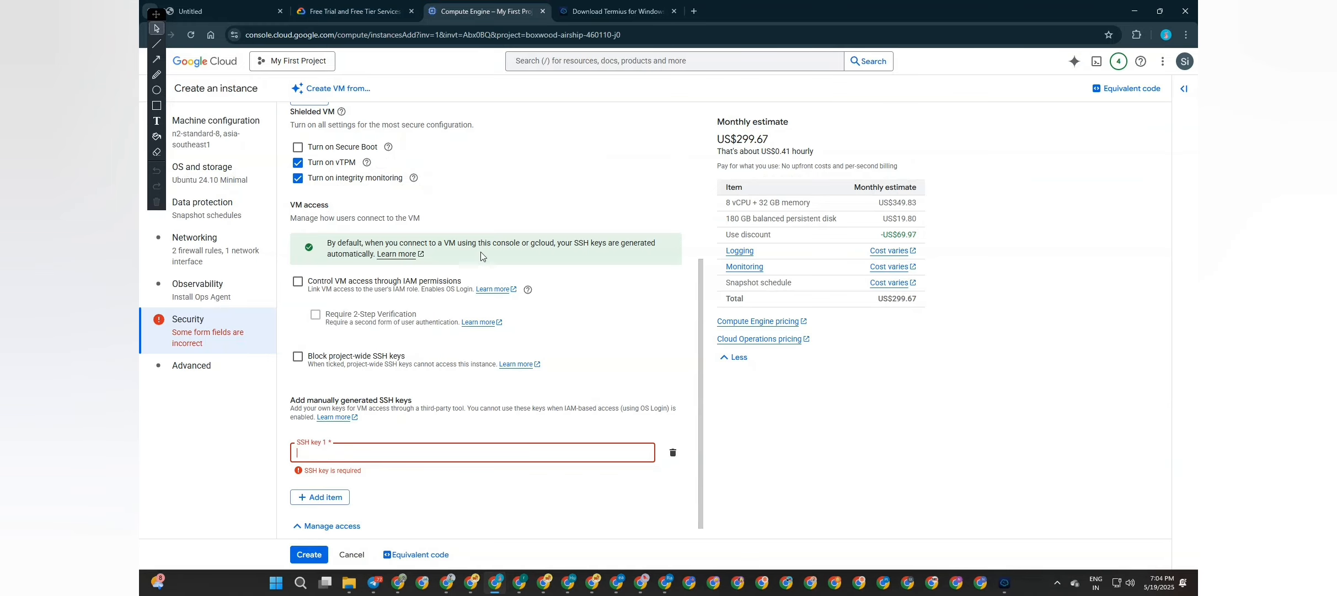
{"action": "right_click", "coordinate": [340, 455]}
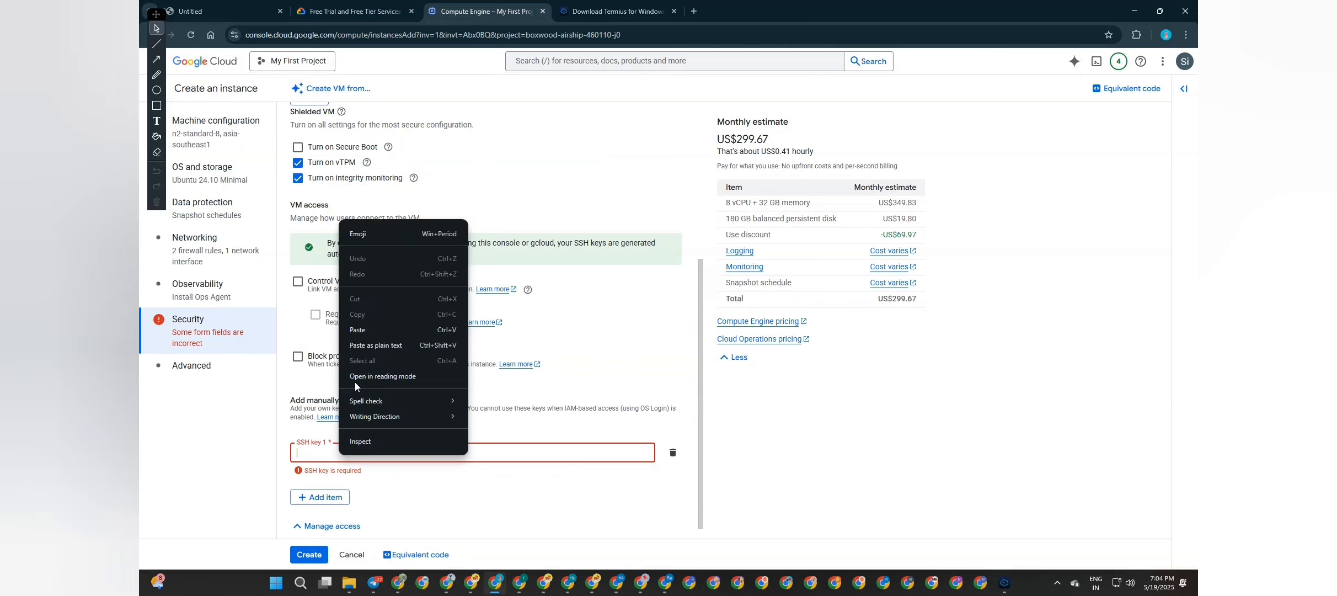
{"action": "left_click", "coordinate": [375, 331]}
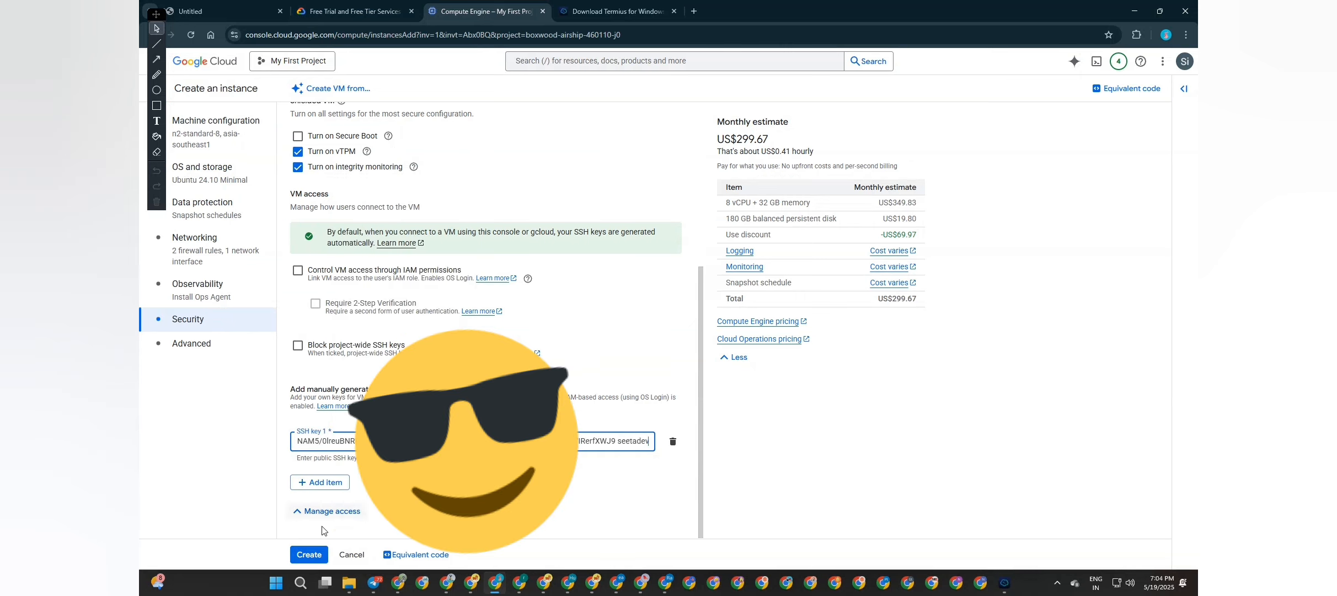
{"action": "left_click", "coordinate": [309, 554]}
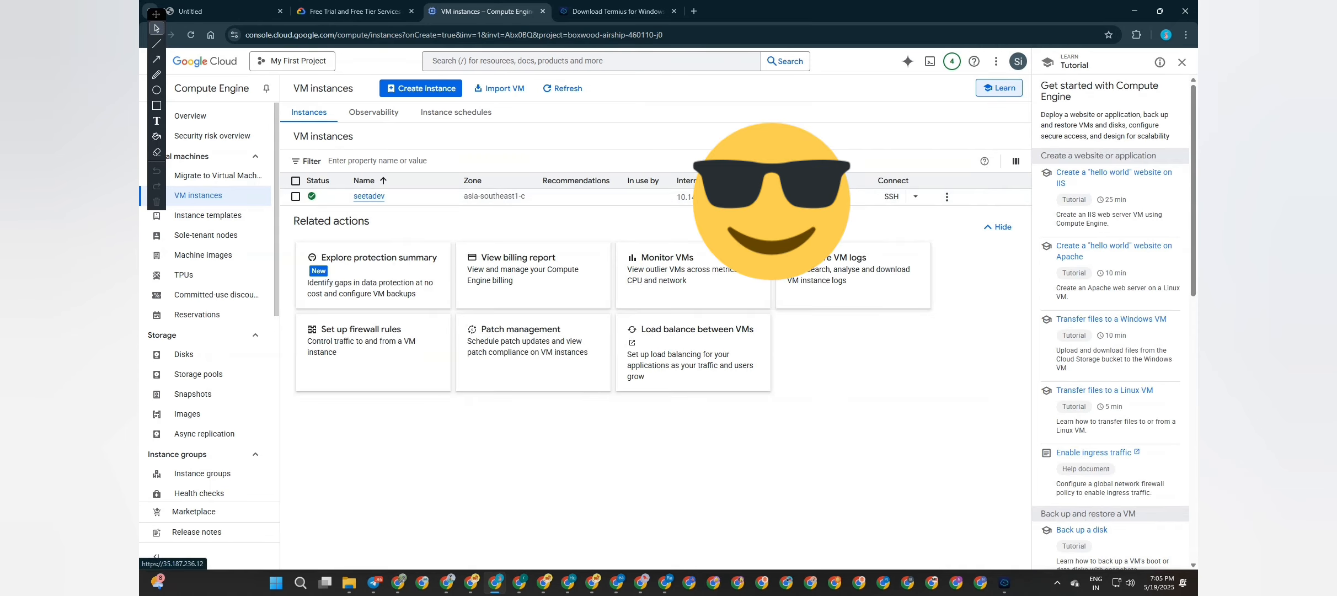
{"action": "left_click", "coordinate": [855, 199]}
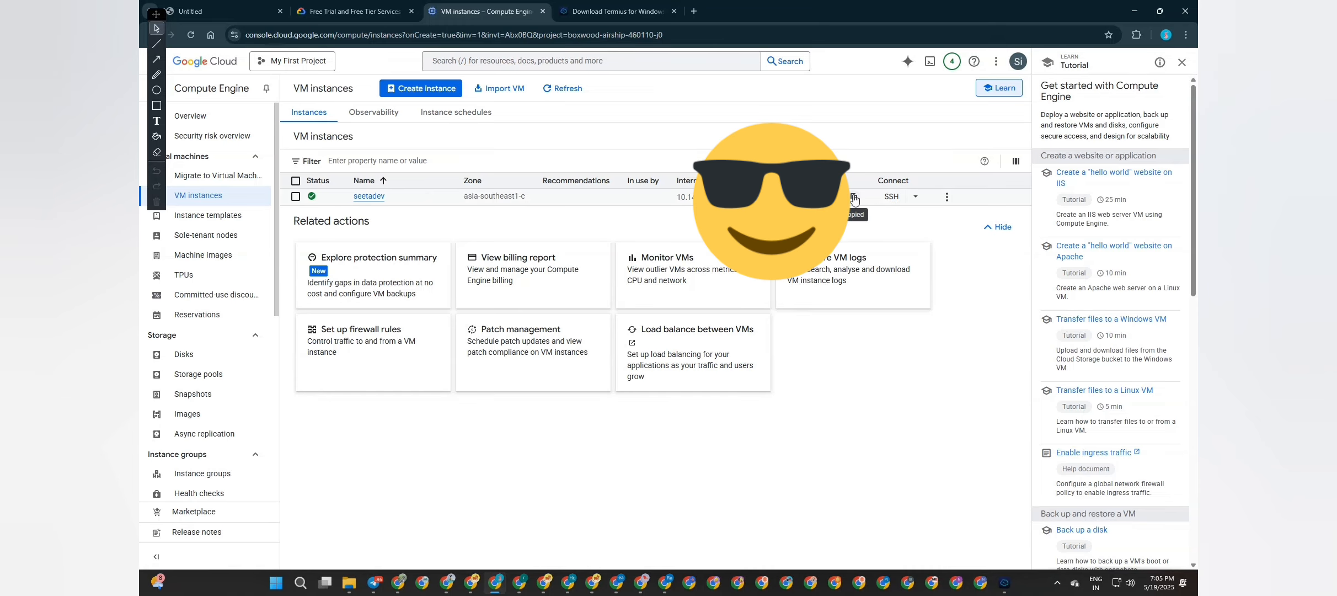
{"action": "left_click", "coordinate": [1005, 583]}
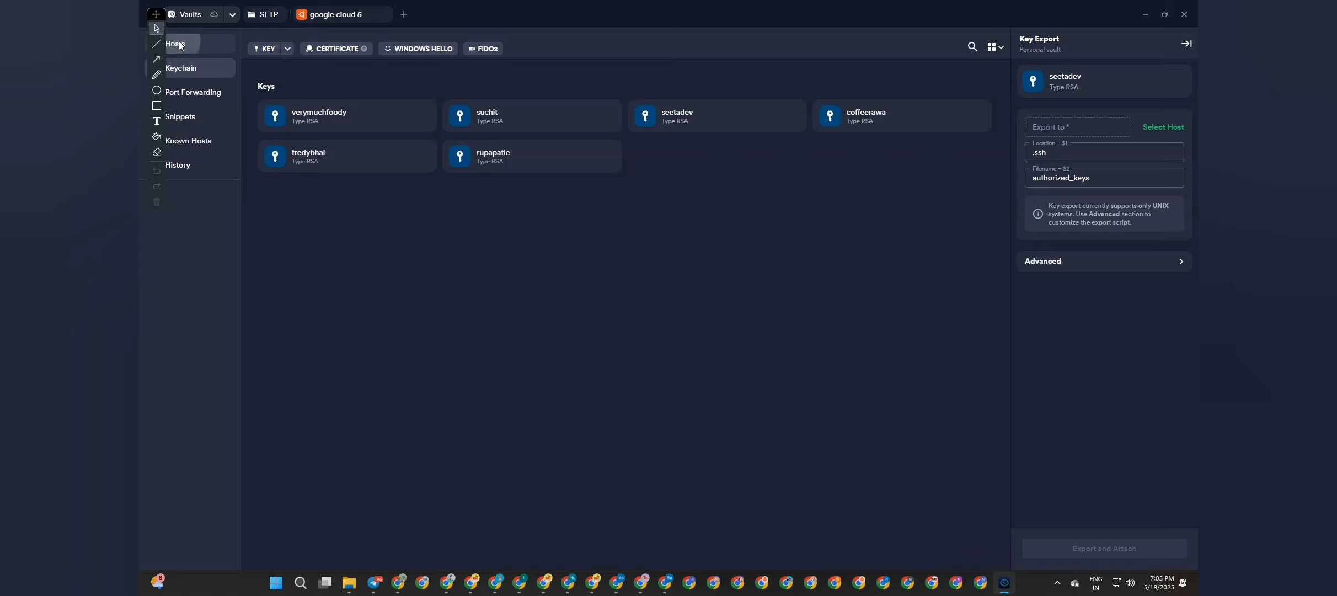
Start a new Termius host with address 35.187.236.12 and label google cloud 3
{"action": "left_click", "coordinate": [179, 43]}
{"action": "left_click", "coordinate": [259, 70]}
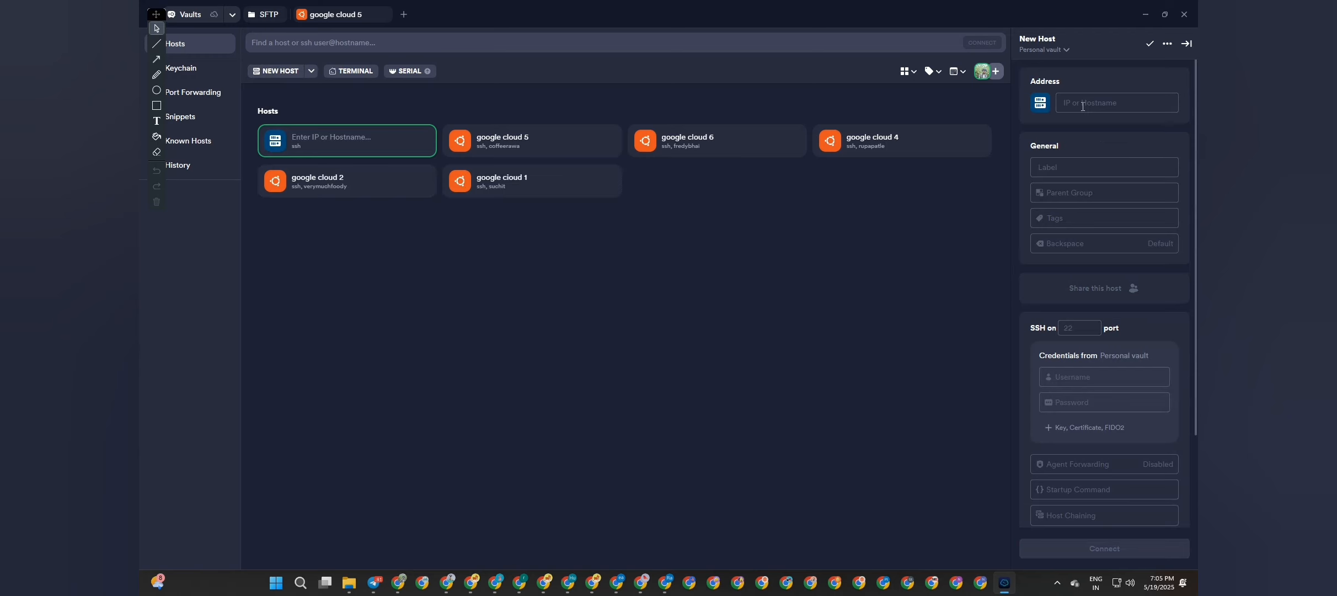
{"action": "left_click", "coordinate": [1082, 106]}
{"action": "key", "text": "ctrl+v"}
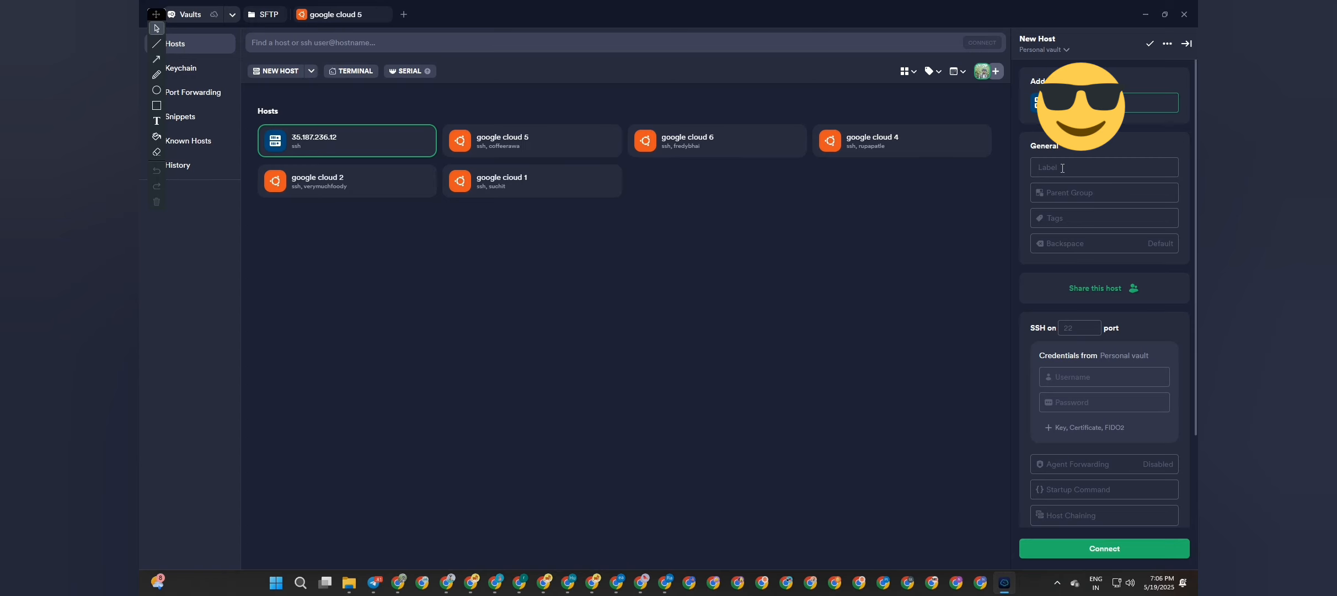
{"action": "left_click", "coordinate": [1063, 168]}
{"action": "key", "text": "ctrl+v"}
Set the username to seetadev, attach the seetadev key, and connect
{"action": "scroll", "coordinate": [1105, 367], "scroll_direction": "down", "scroll_amount": 3}
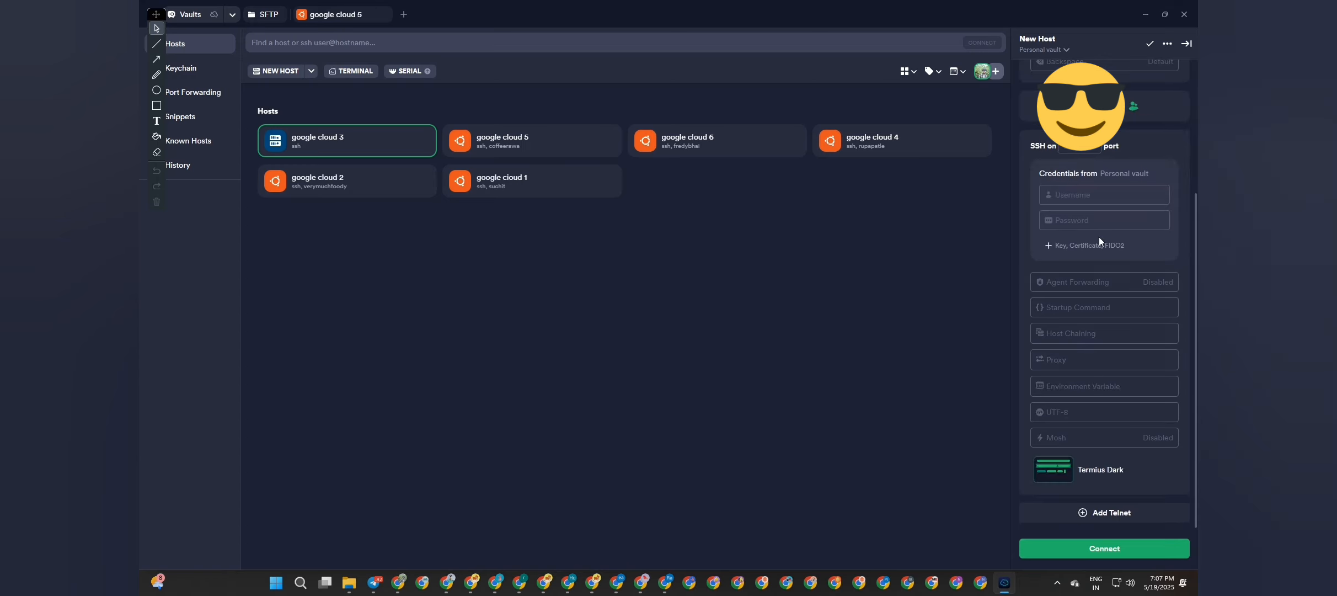
{"action": "left_click", "coordinate": [1088, 195]}
{"action": "type", "text": "seetadev"}
{"action": "scroll", "coordinate": [1101, 297], "scroll_direction": "up", "scroll_amount": 2}
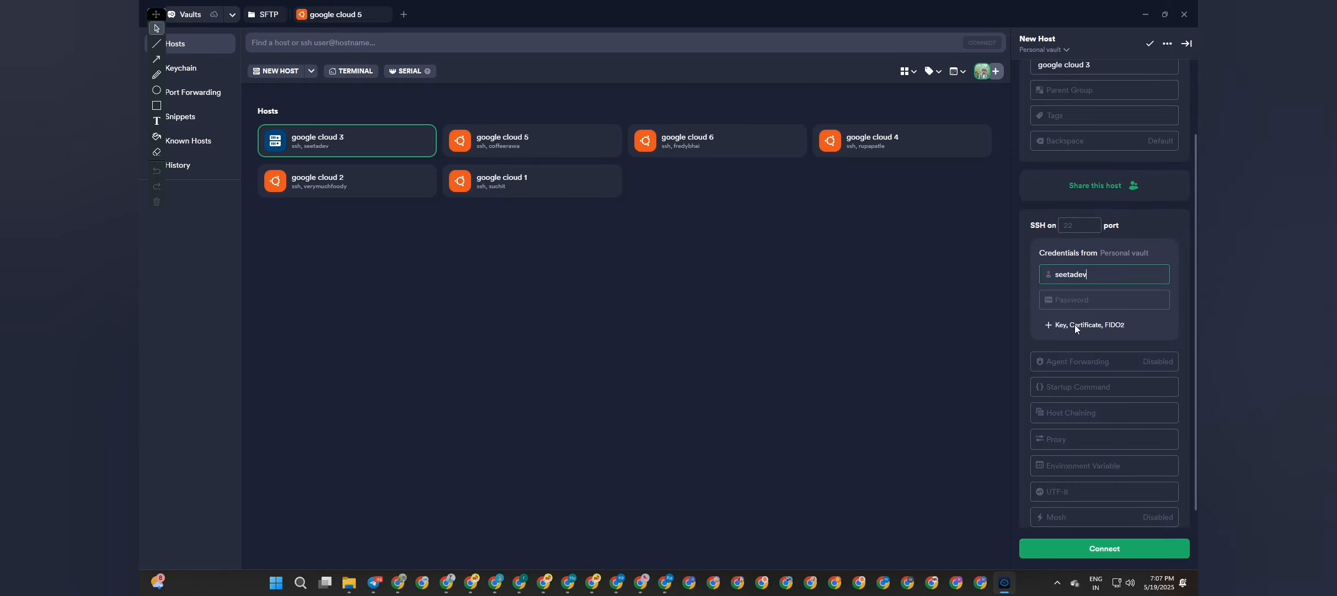
{"action": "left_click", "coordinate": [1055, 324]}
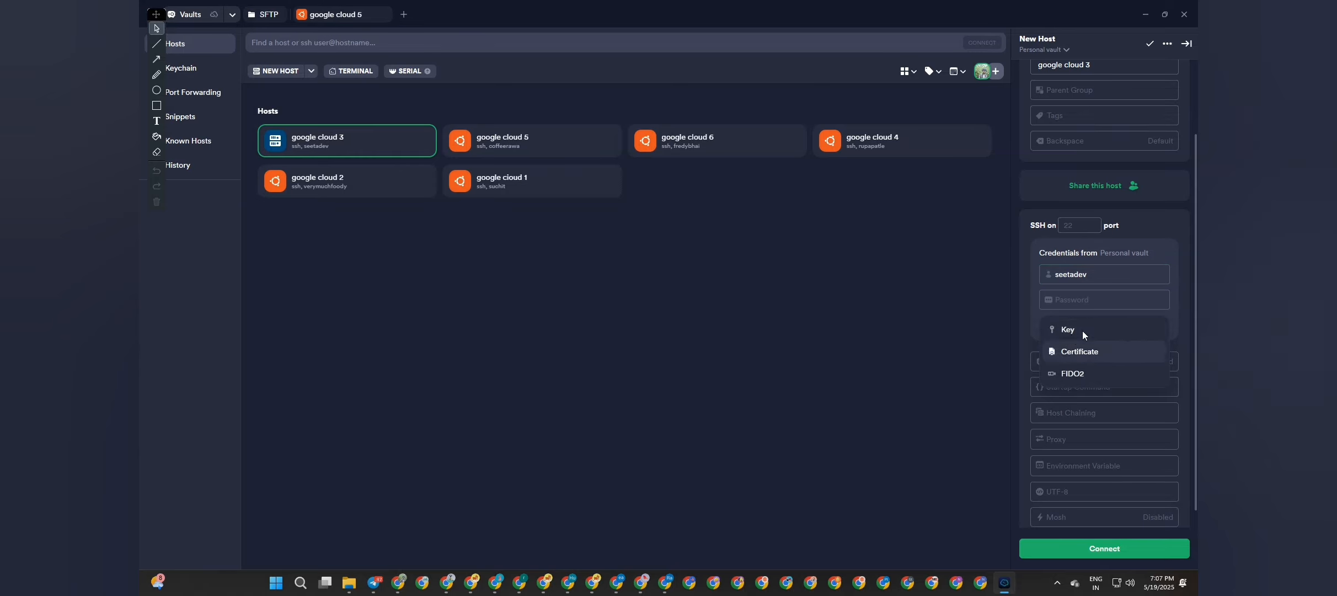
{"action": "left_click", "coordinate": [1082, 328]}
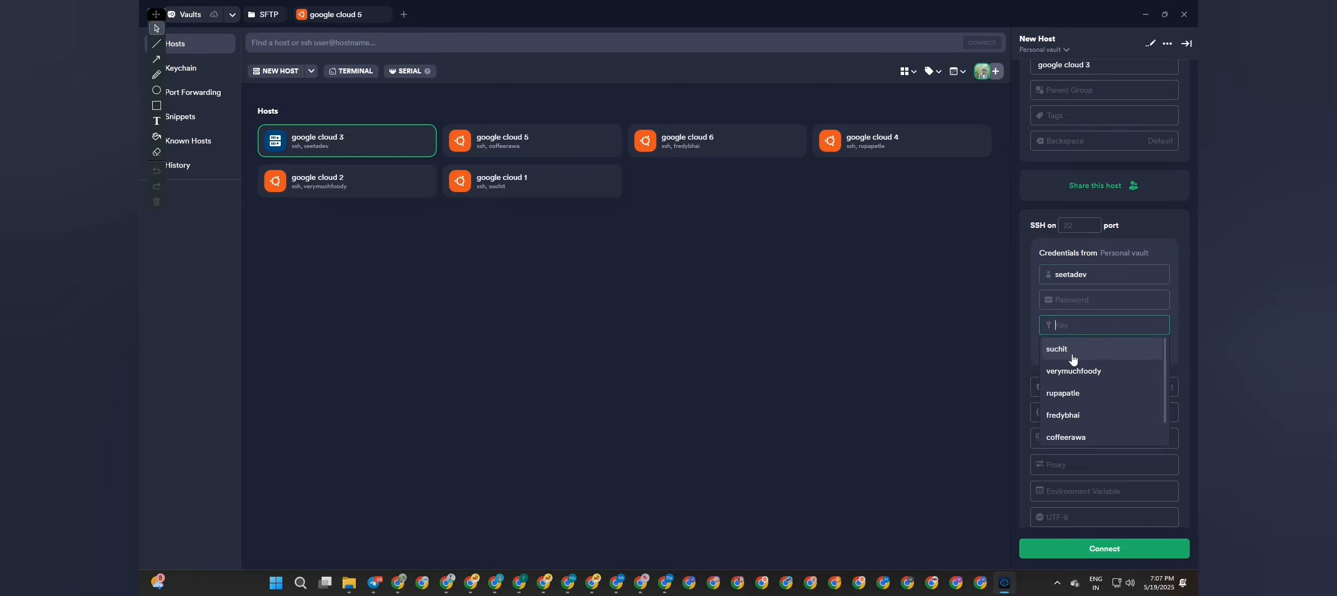
{"action": "scroll", "coordinate": [1086, 389], "scroll_direction": "down", "scroll_amount": 2}
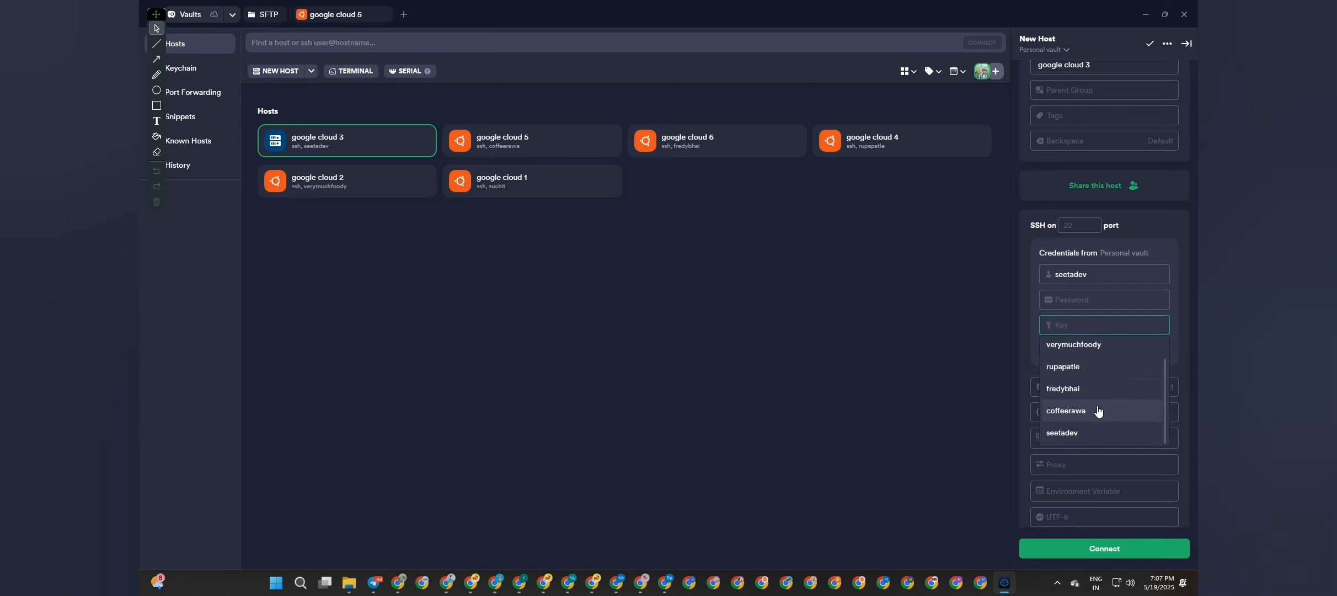
{"action": "scroll", "coordinate": [1089, 364], "scroll_direction": "up", "scroll_amount": 1}
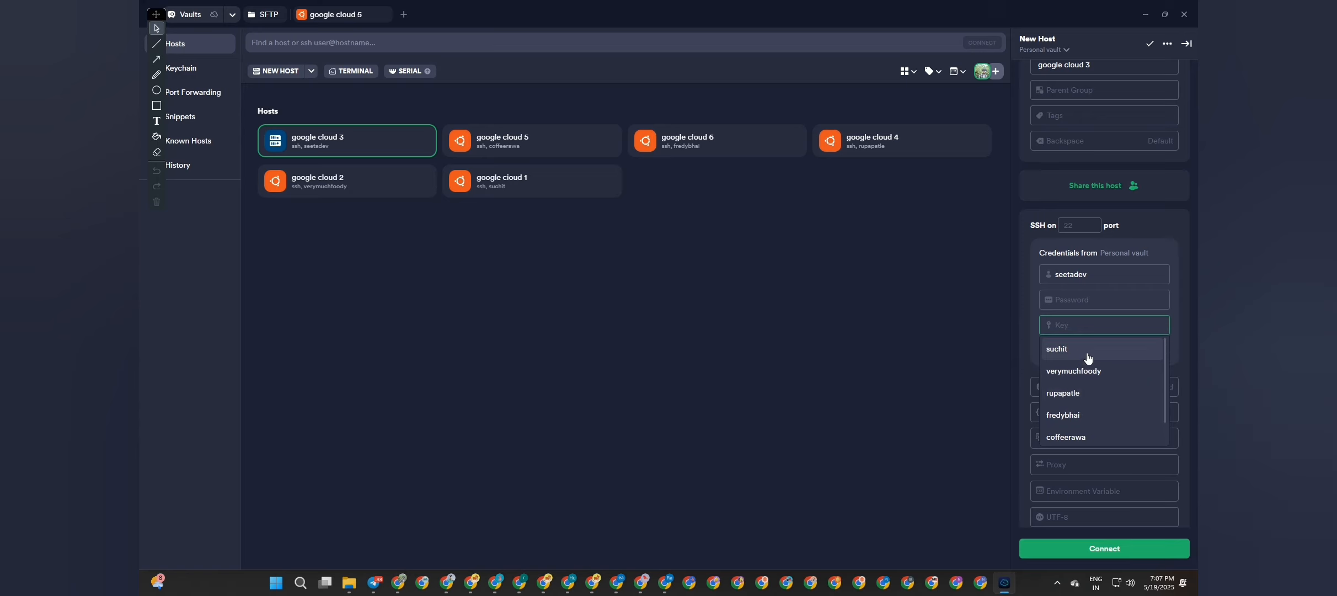
{"action": "scroll", "coordinate": [1089, 359], "scroll_direction": "down", "scroll_amount": 1}
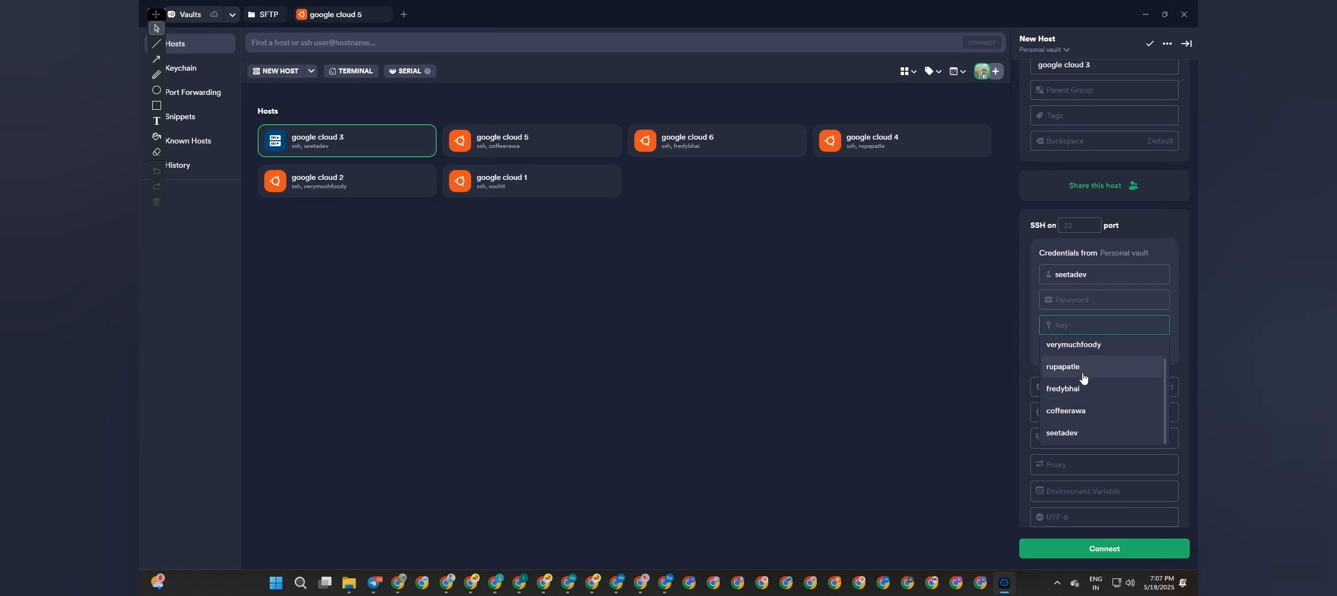
{"action": "left_click", "coordinate": [1080, 434]}
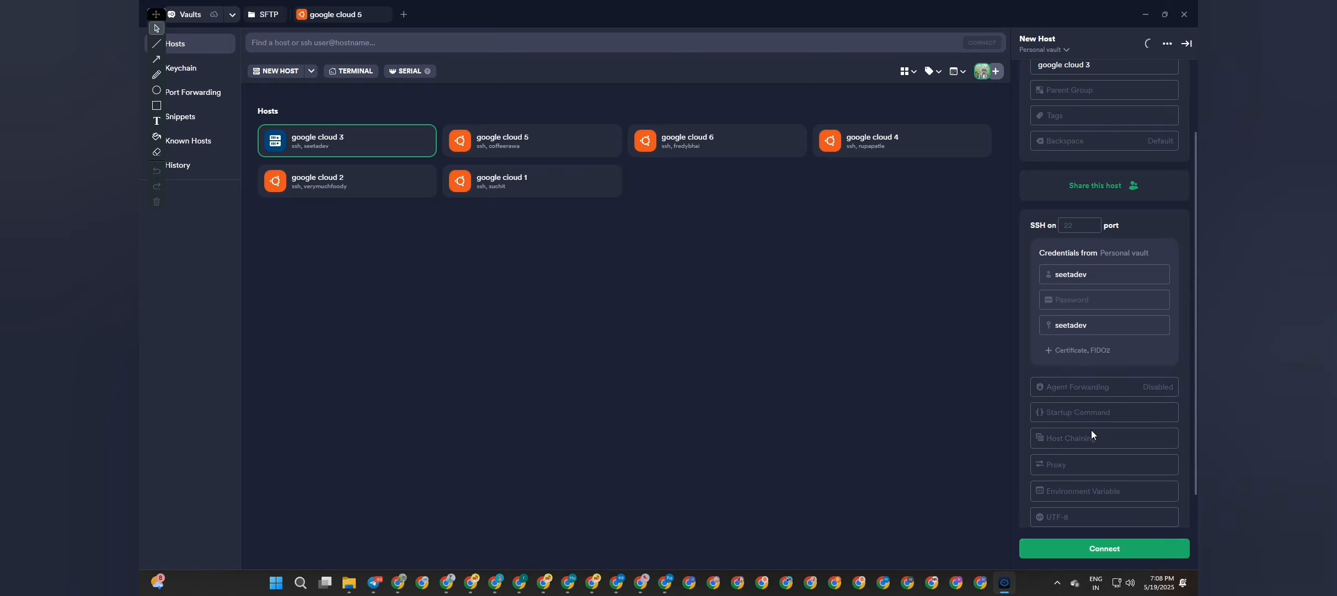
{"action": "left_click", "coordinate": [1095, 545]}
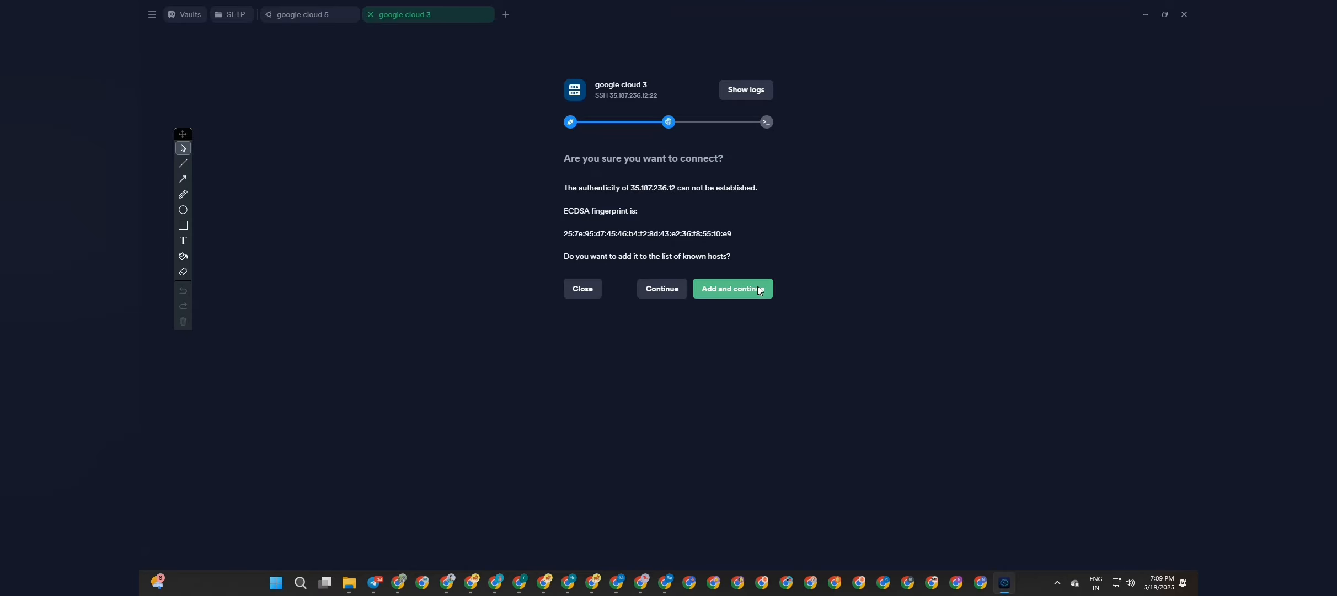
Trust the server fingerprint to log into Ubuntu 24.10, then open a second google cloud 3 session
{"action": "left_click", "coordinate": [759, 290]}
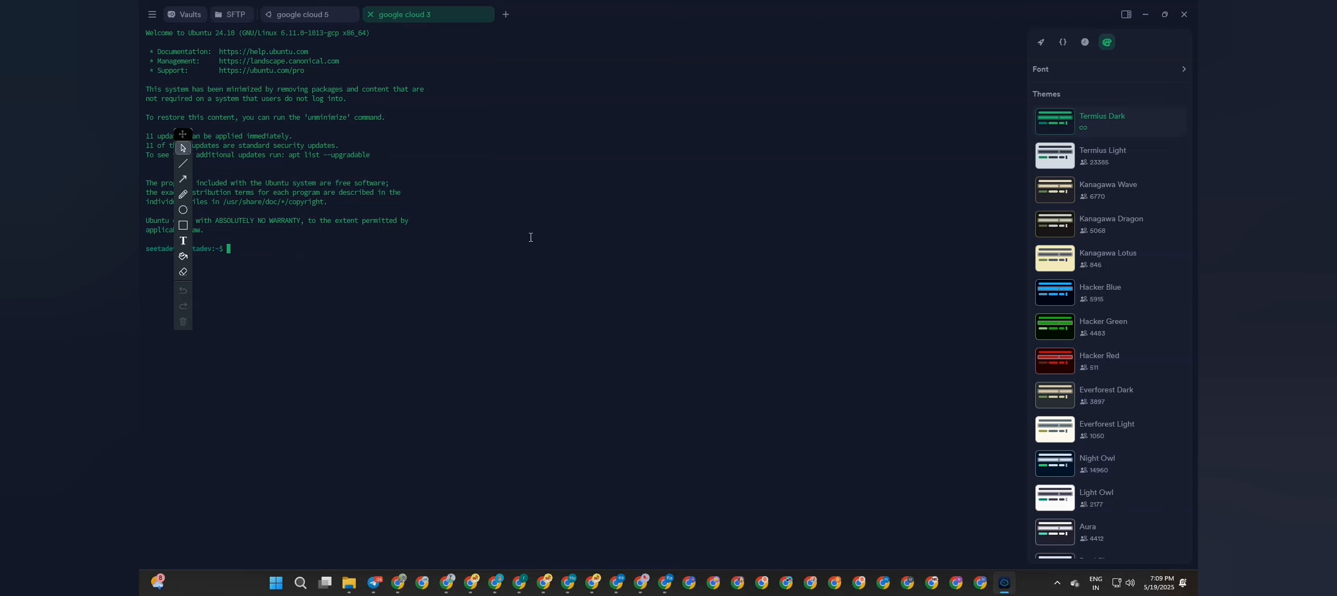
{"action": "left_click", "coordinate": [187, 15]}
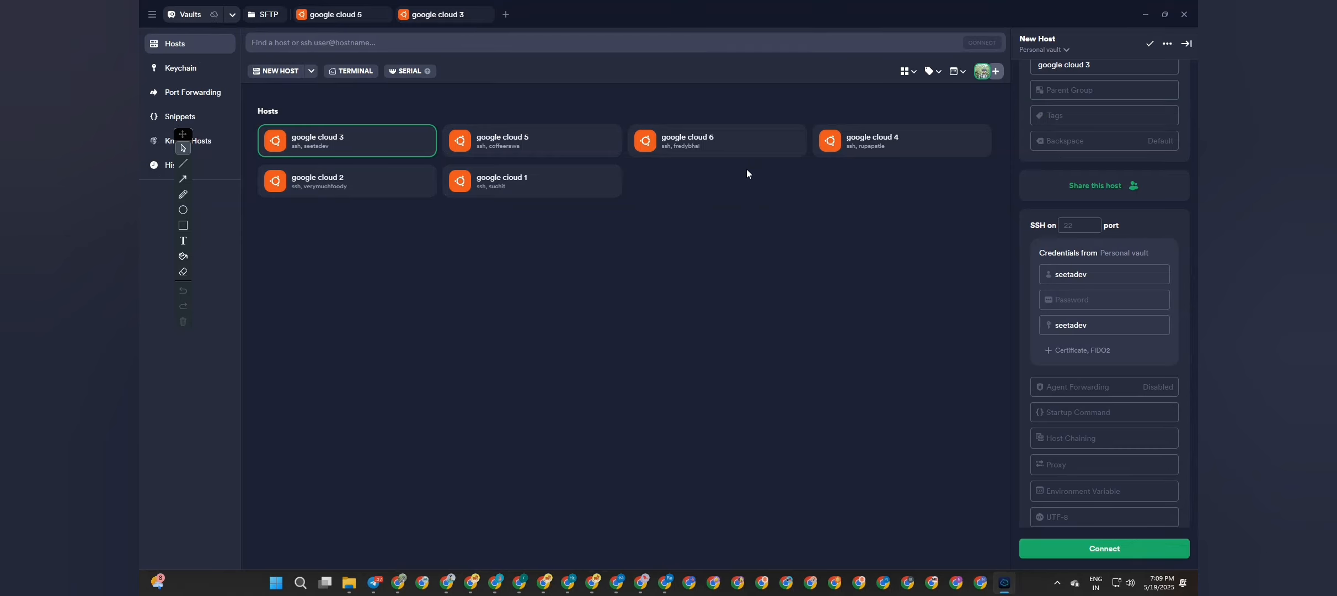
{"action": "double_click", "coordinate": [352, 142]}
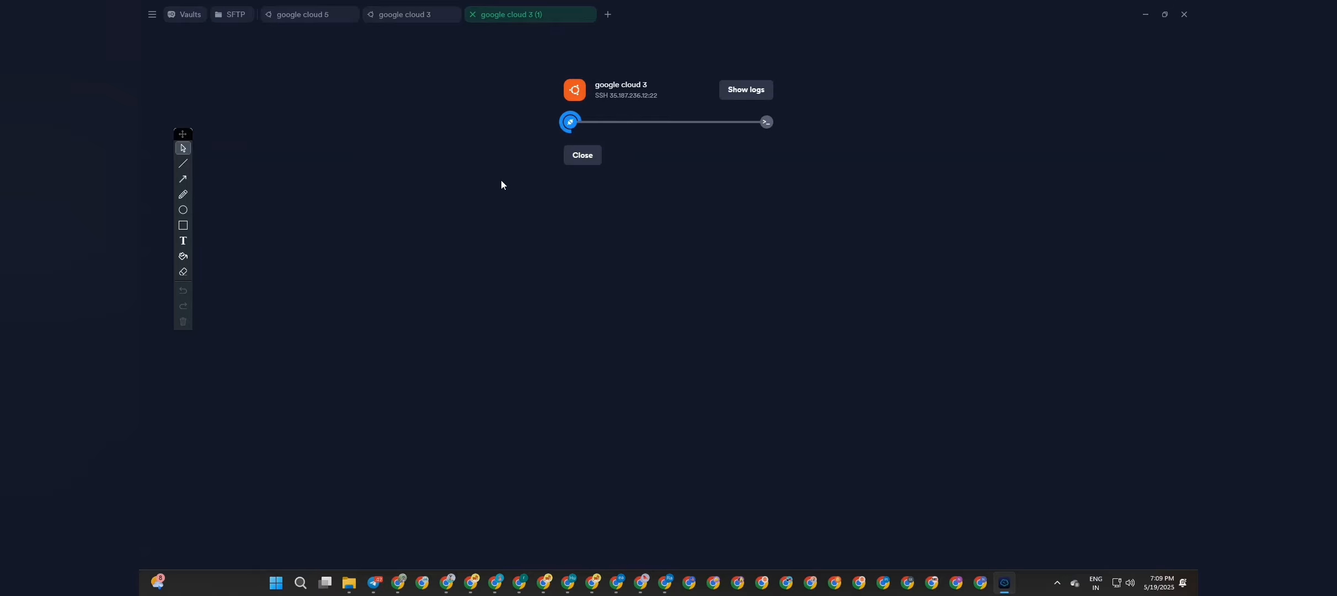